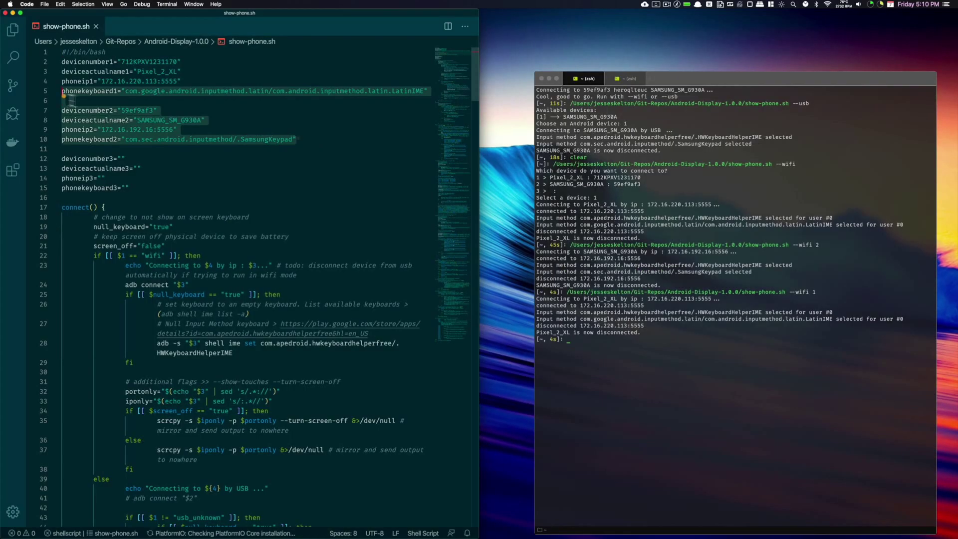
click(56, 304)
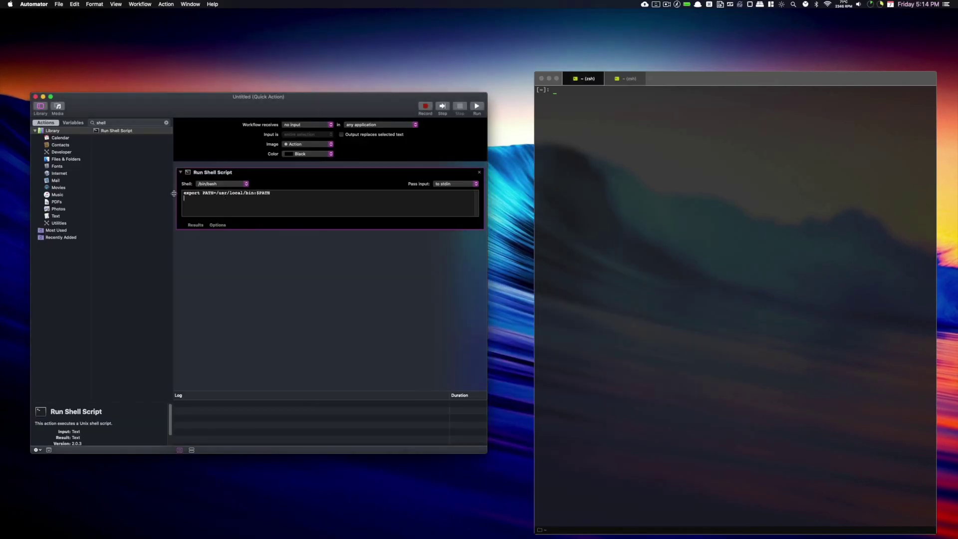
click(689, 166)
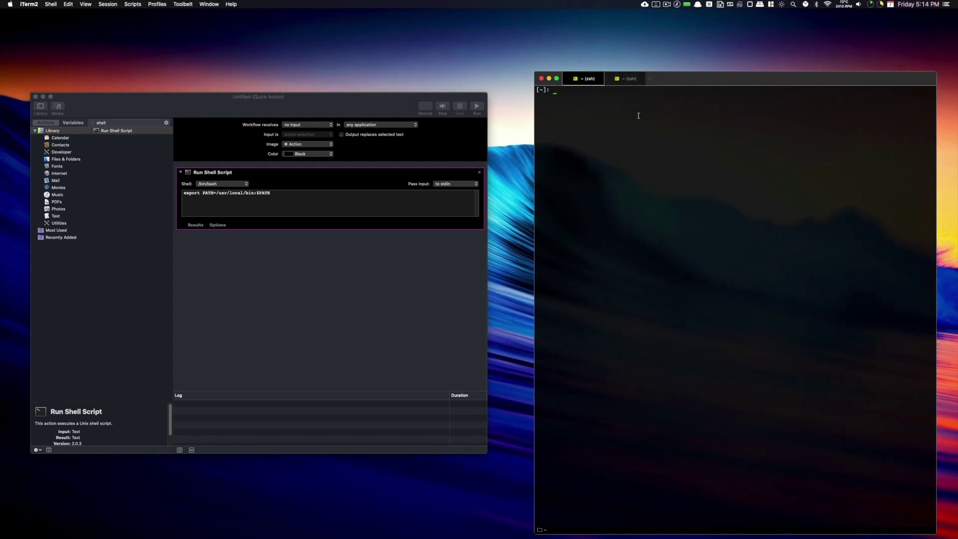
Step: Copy the earlier show-phone.sh --wifi 1 command from the terminal into Automator's Run Shell Script action, below the PATH export
key(Up)
key(Up)
drag(819, 91, 552, 92)
key(super+c)
click(312, 208)
key(super+v)
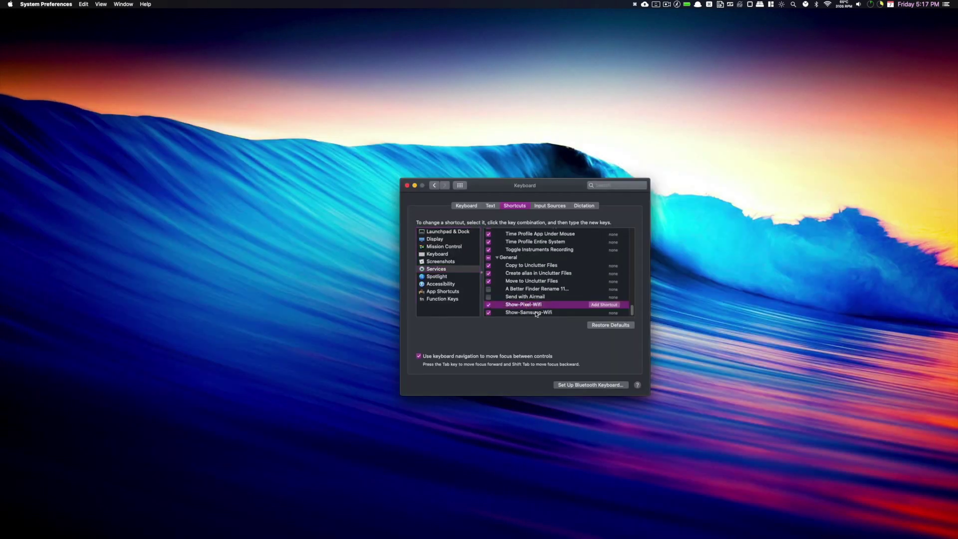
Step: Assign Control+Option+Shift+Command+P as the shortcut of the Show-Pixel-Wifi service
click(560, 302)
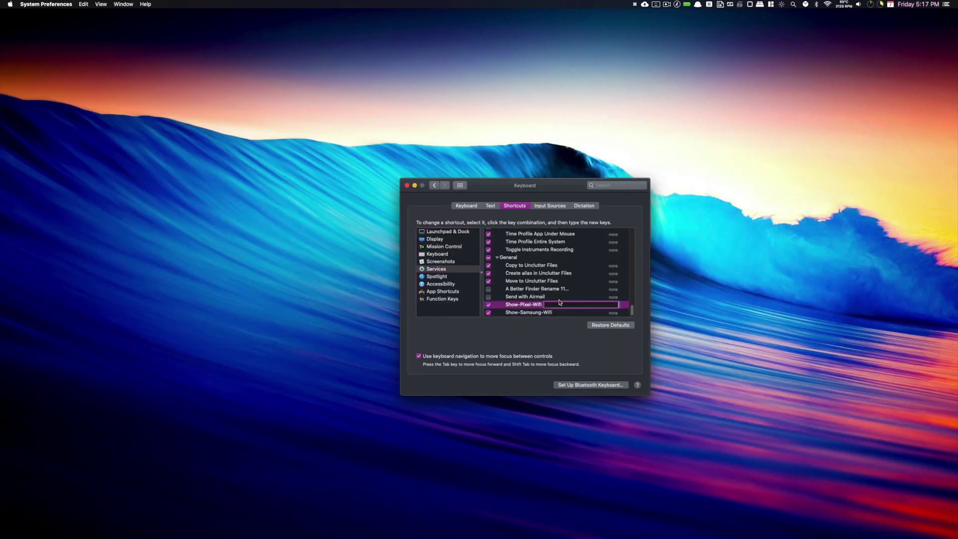
key(ctrl+alt+shift+super+p)
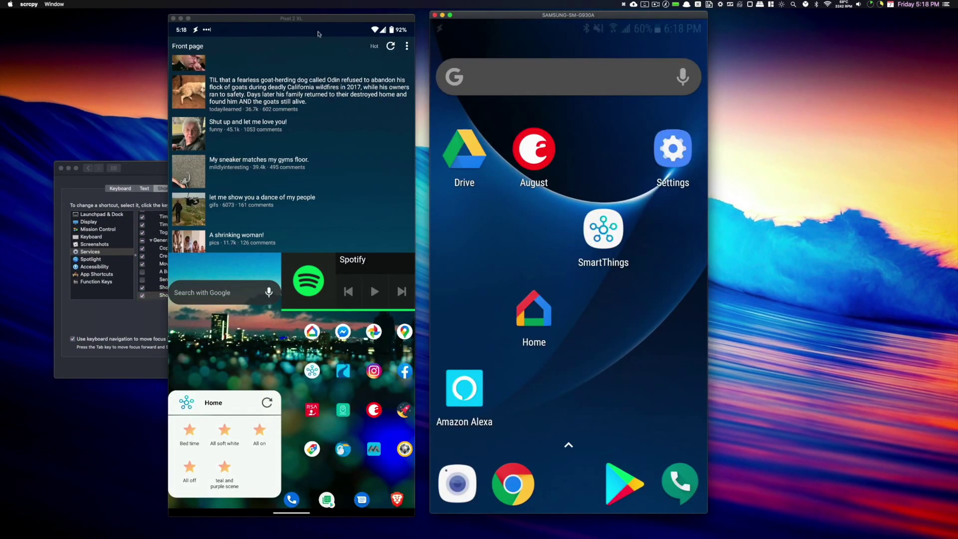
drag(318, 31, 319, 200)
click(720, 5)
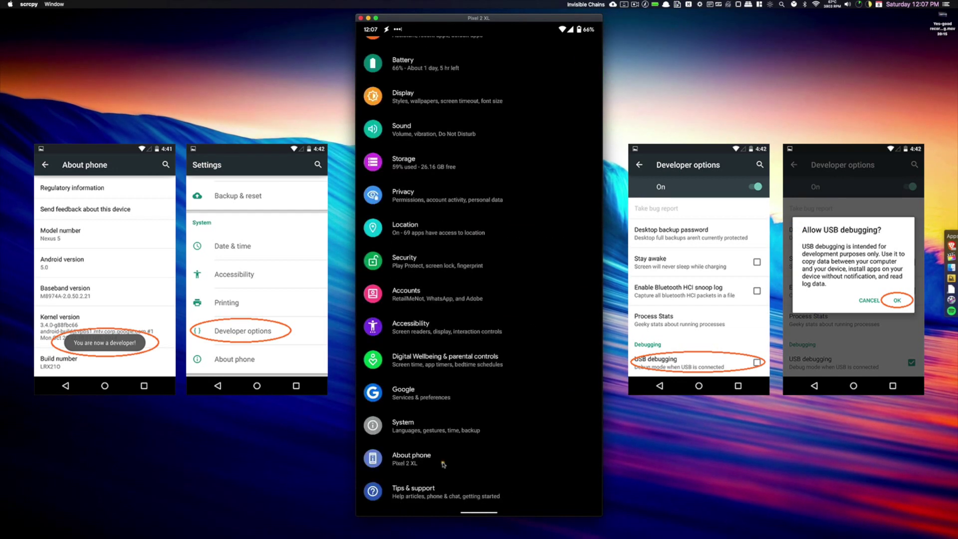
Step: Open the phone's About phone page, select Build number repeatedly to enable developer mode, and return to Settings
click(443, 464)
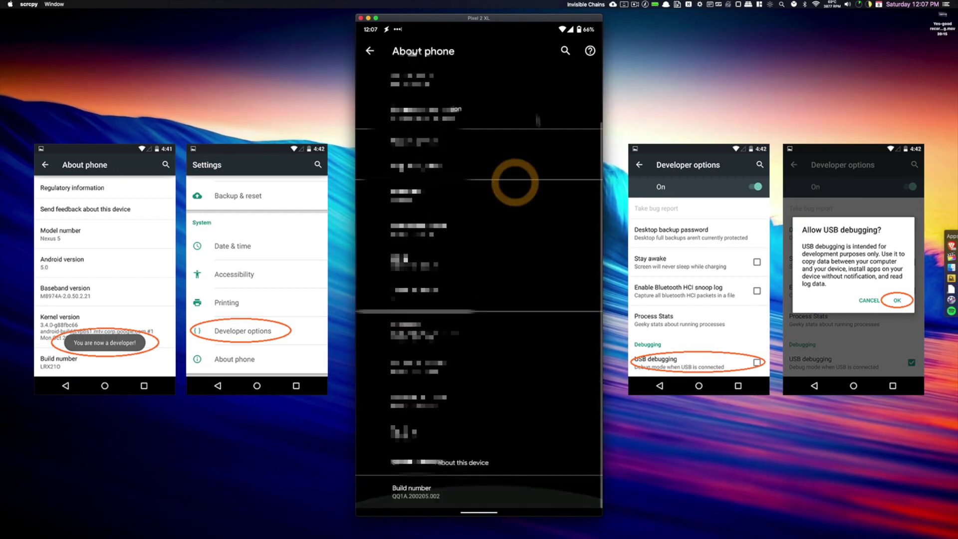
click(439, 493)
click(439, 491)
click(547, 490)
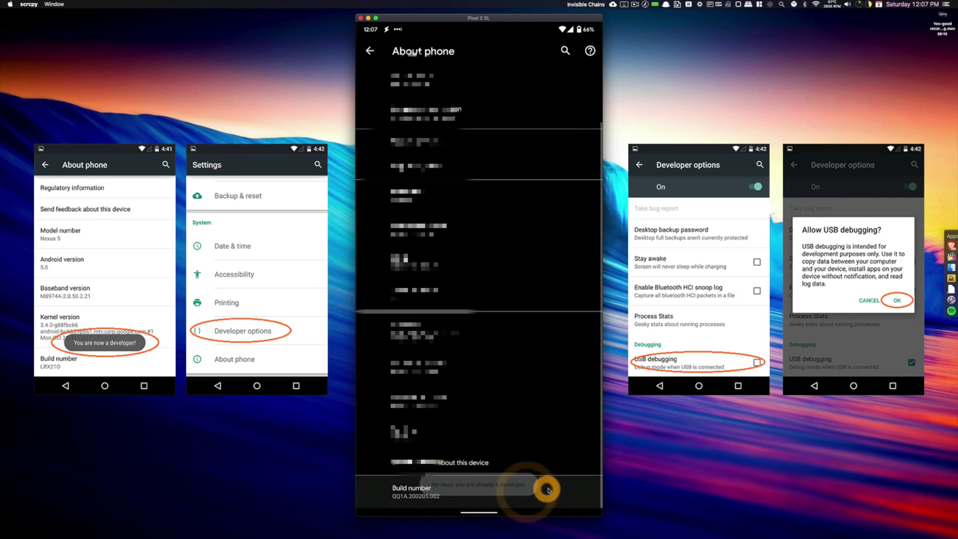
right_click(547, 490)
Step: Open Developer options under the phone's advanced System settings and locate the USB debugging setting
click(457, 428)
click(409, 220)
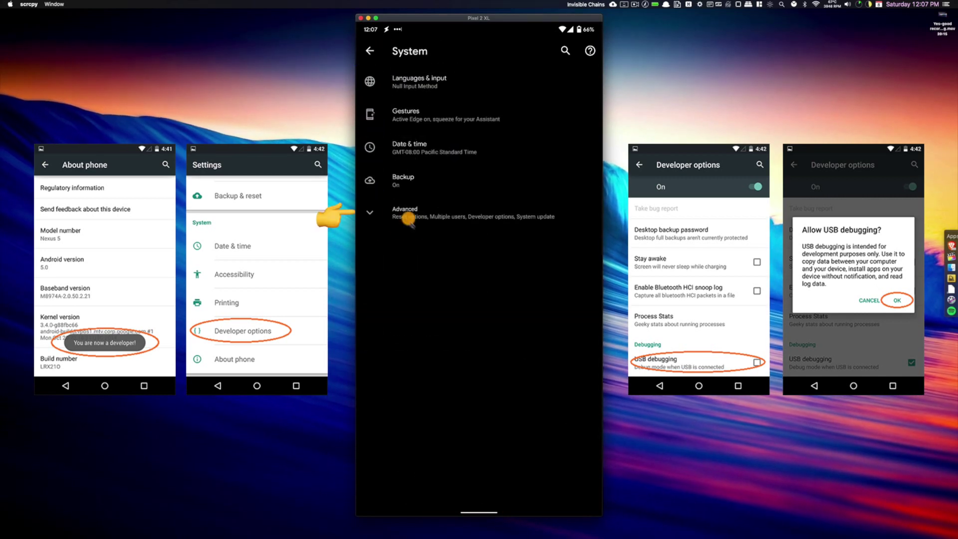
click(399, 277)
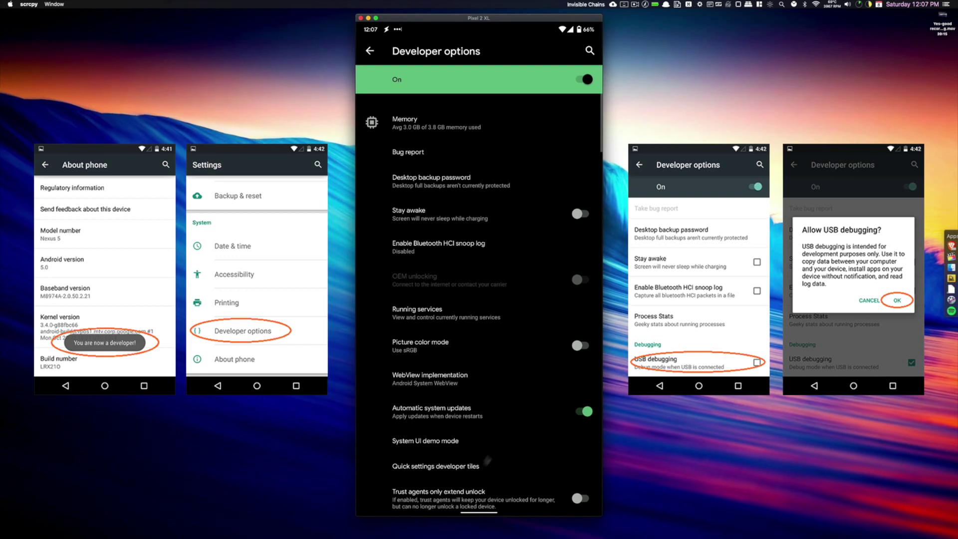
scroll(486, 460, down, 6)
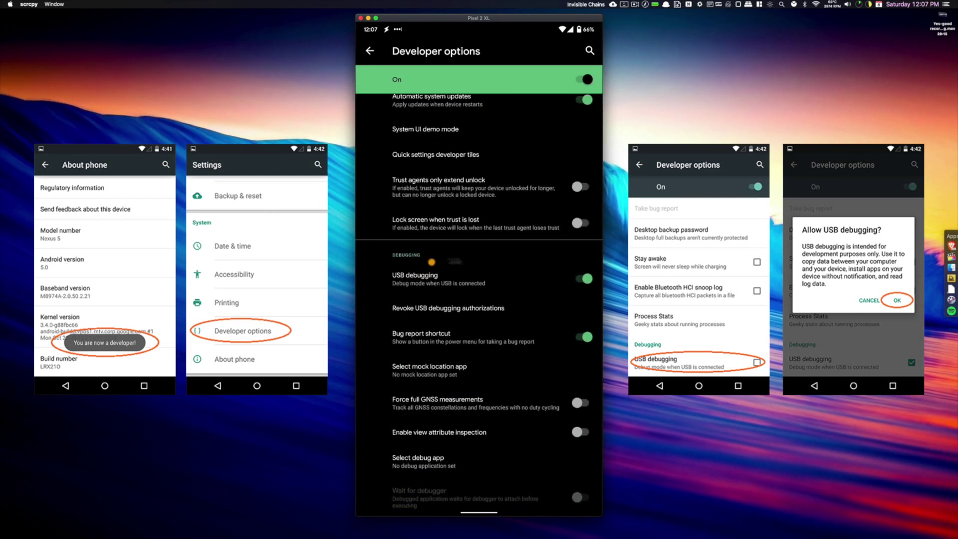
scroll(479, 300, down, 3)
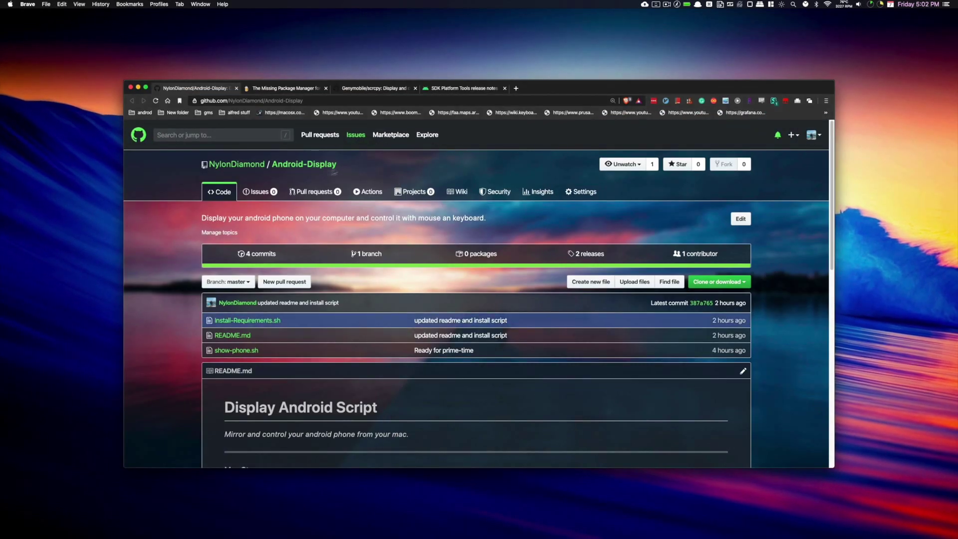
Step: Download the zip source code of the Android-Display-V1 release from the Android-Display repository's releases page
scroll(168, 302, down, 3)
scroll(167, 302, down, 5)
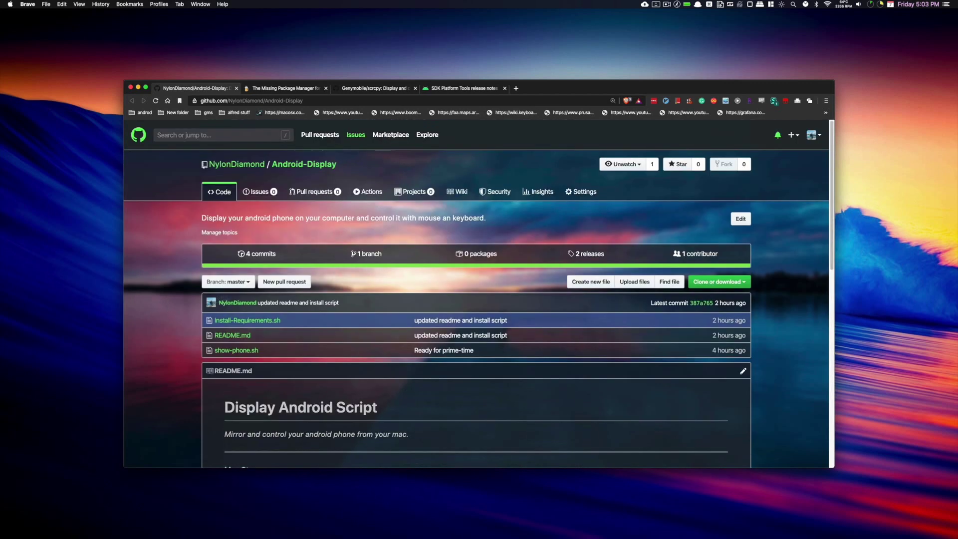
click(588, 253)
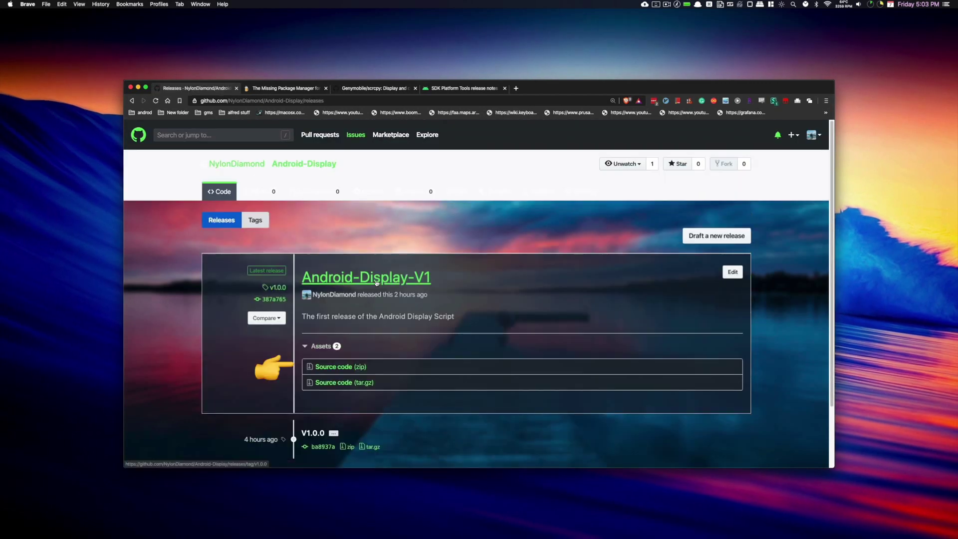
click(337, 367)
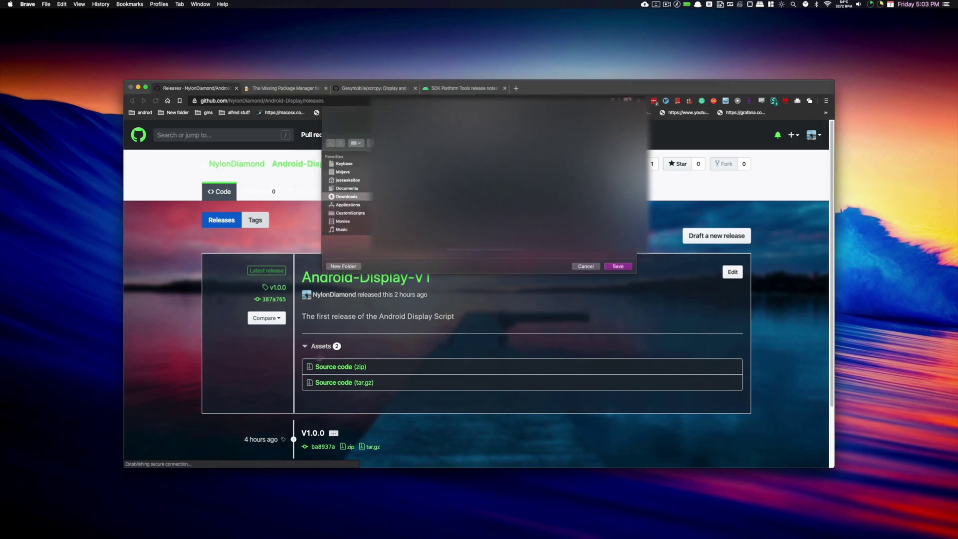
key(Return)
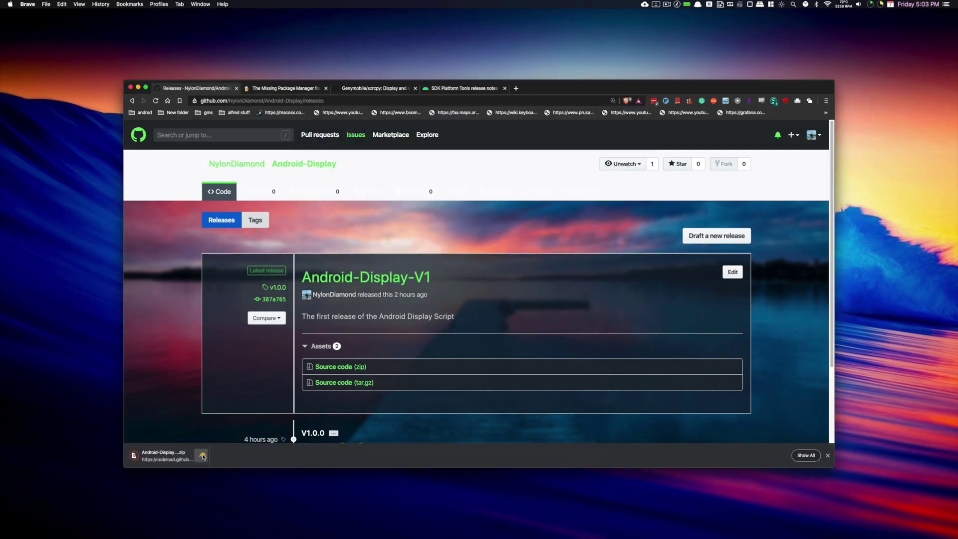
Step: Reveal the downloaded archive in the file manager and open the Android-Display-1.0.0 folder inside Git-Repos
click(200, 455)
click(229, 477)
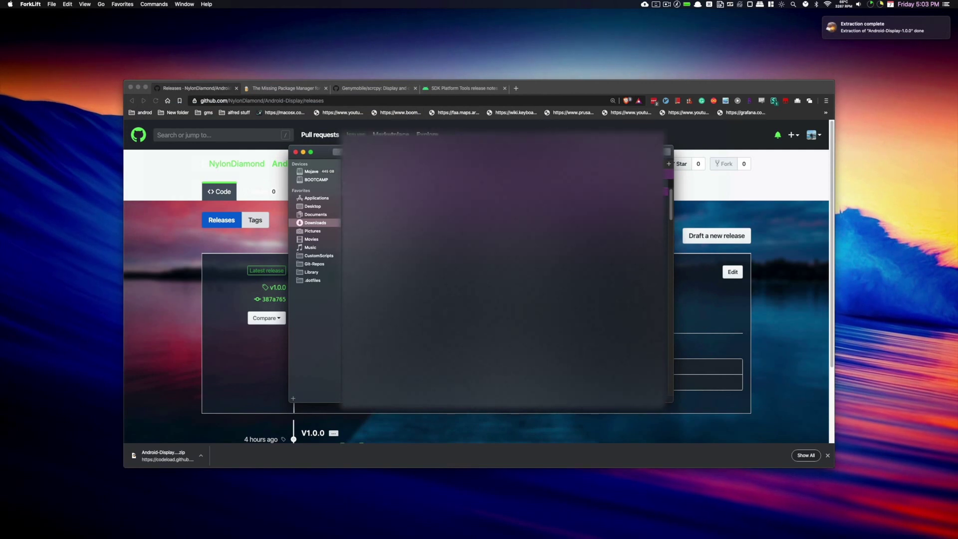
click(316, 264)
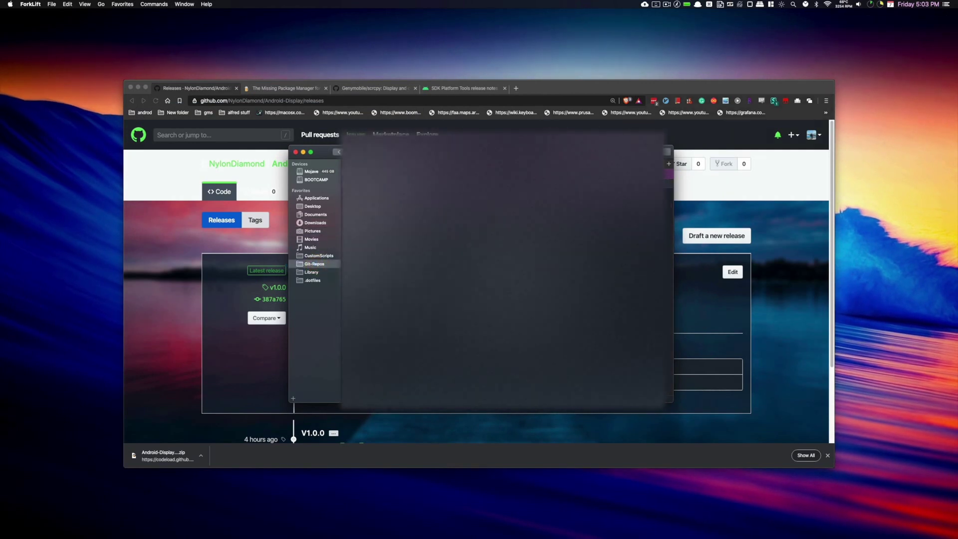
click(402, 193)
double_click(402, 194)
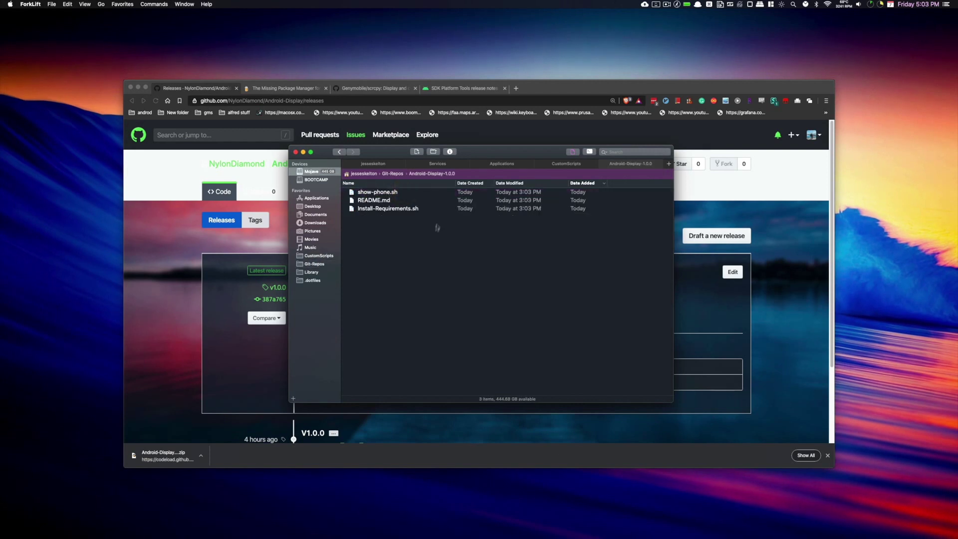
Step: Preview README.md and read through its command options and the Null keyboard notes
click(391, 202)
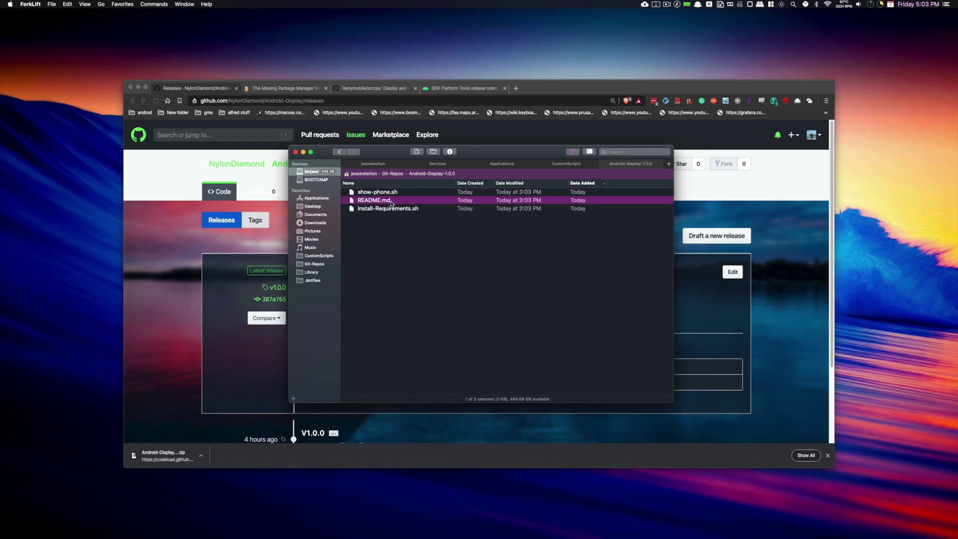
key(space)
scroll(458, 278, down, 4)
scroll(458, 278, down, 3)
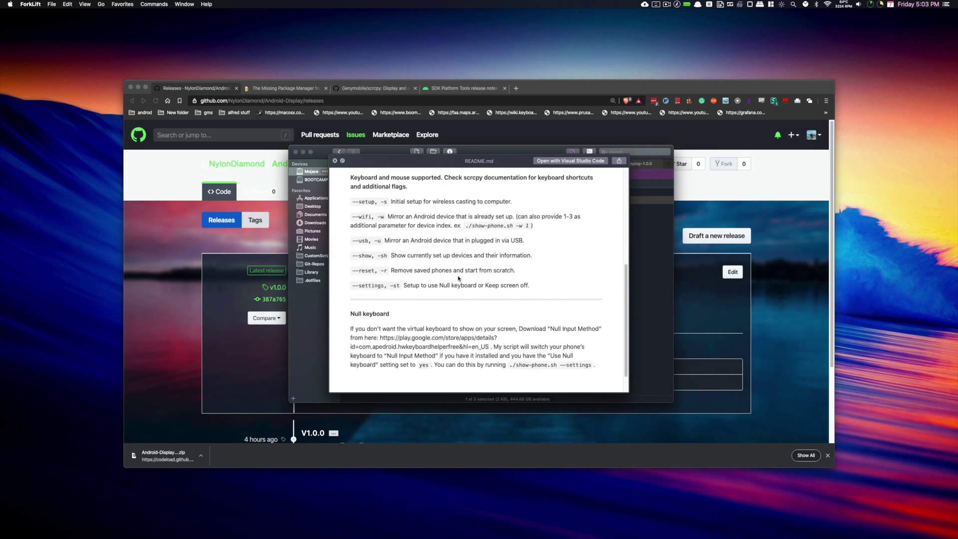
key(space)
Step: Preview Install-Requirements.sh and look through the scrcpy project page for what it installs
click(398, 209)
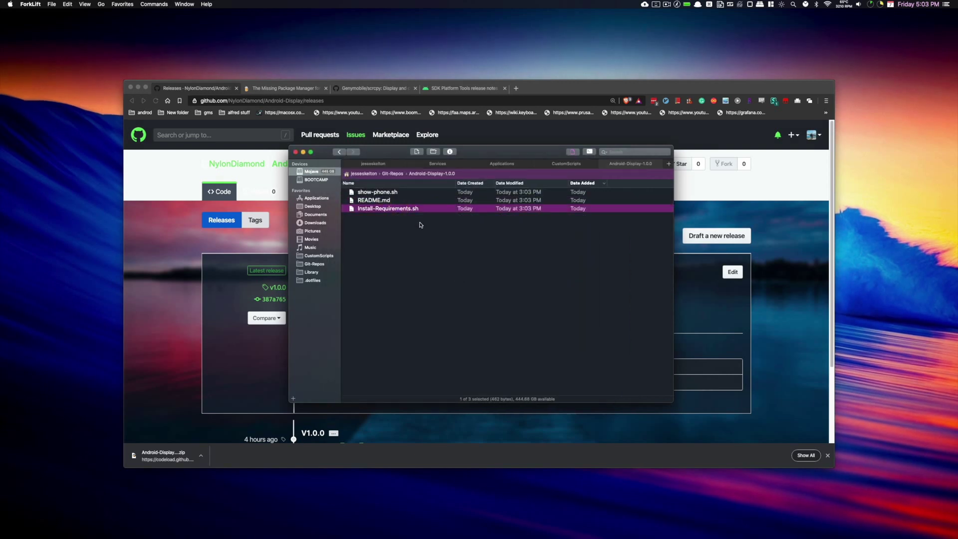
key(space)
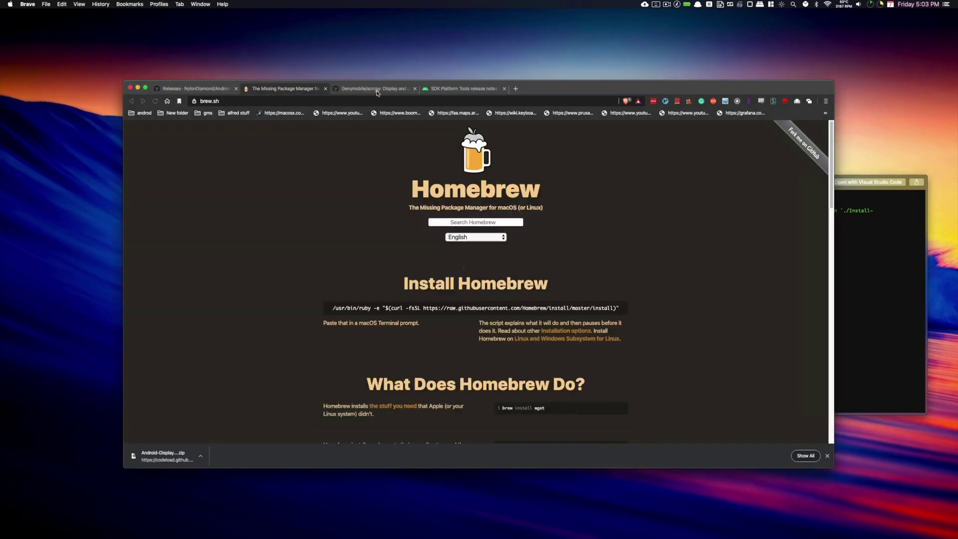
key(ctrl+Tab)
scroll(169, 283, down, 5)
scroll(170, 283, up, 5)
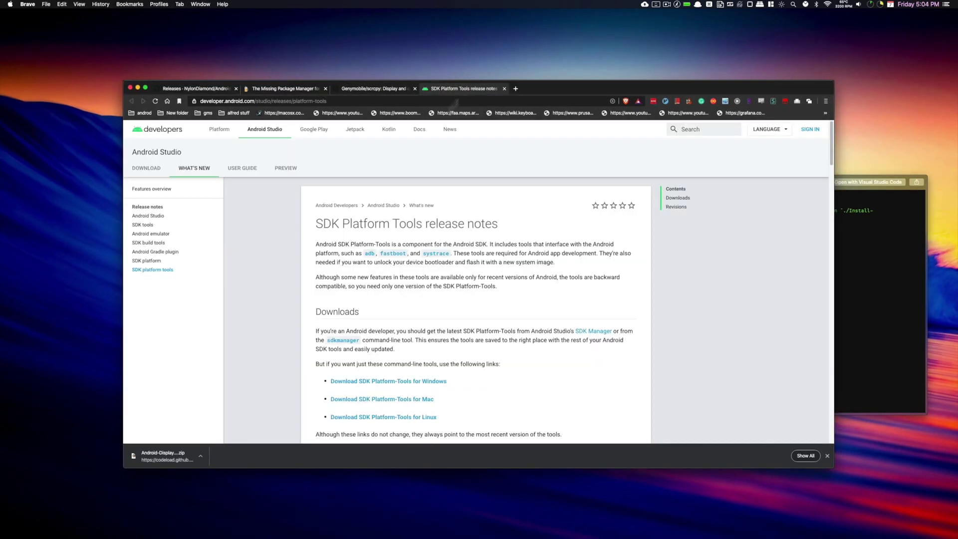
scroll(306, 278, down, 3)
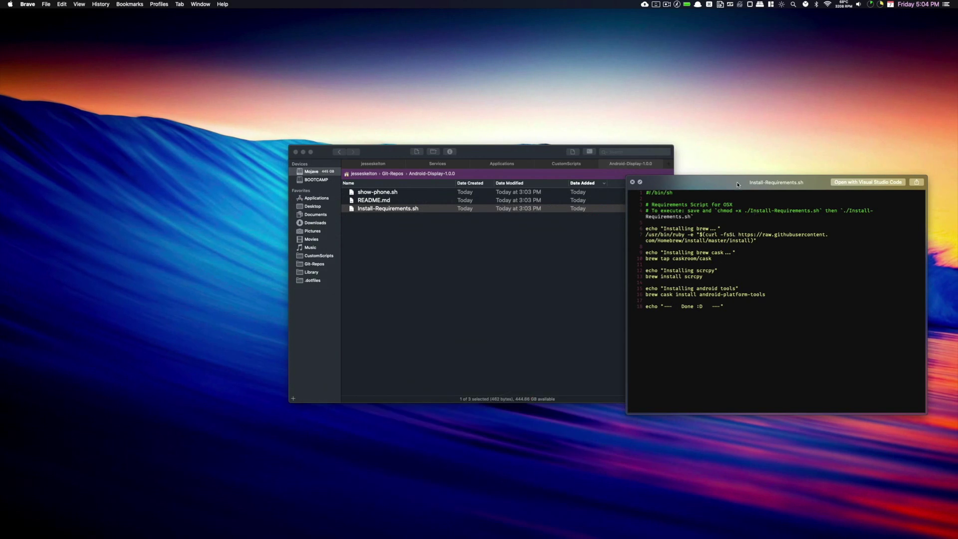
drag(737, 185, 586, 276)
key(space)
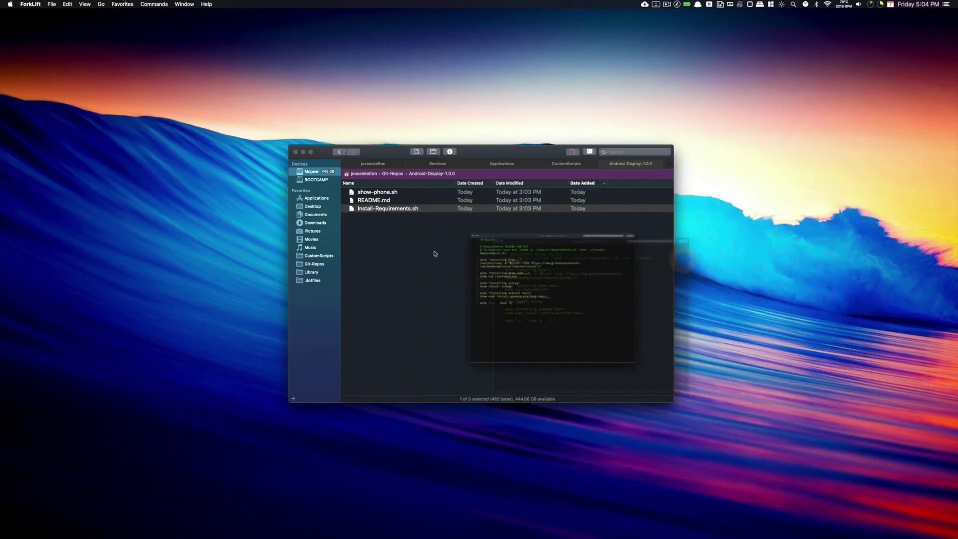
Step: Preview show-phone.sh and read through its device variables and setup code
click(381, 194)
key(space)
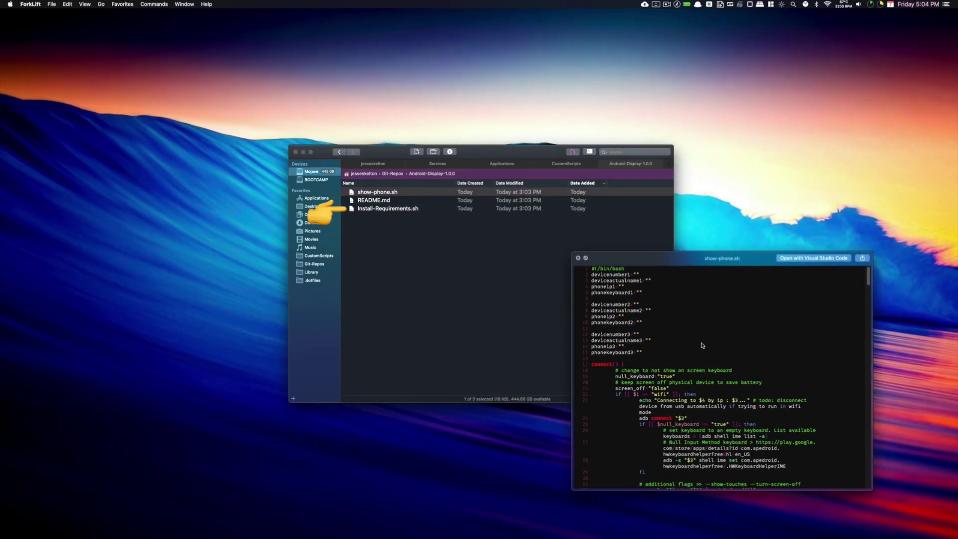
scroll(747, 341, down, 5)
scroll(747, 340, down, 20)
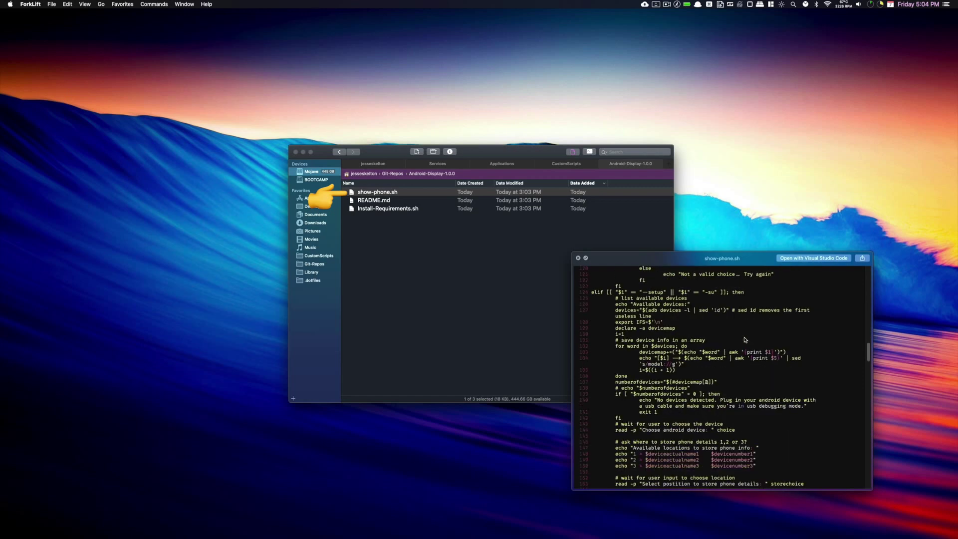
scroll(744, 339, down, 10)
key(space)
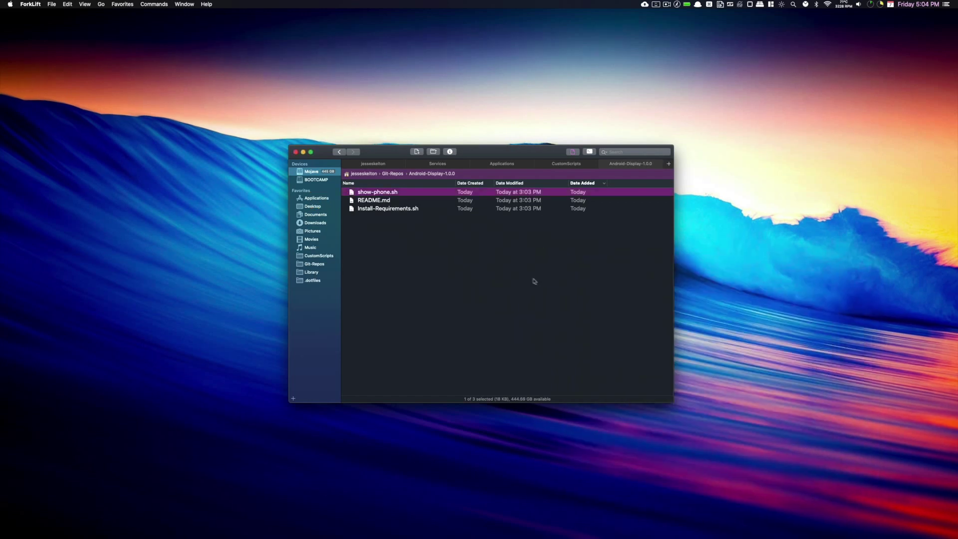
Step: Move the file manager window aside and open iTerm2 next to it
click(465, 276)
drag(377, 155, 160, 163)
key(super+space)
key(Return)
Step: Make Install-Requirements.sh from the Android-Display-1.0.0 folder executable by running chmod +x on its full path in the terminal
click(168, 212)
click(172, 215)
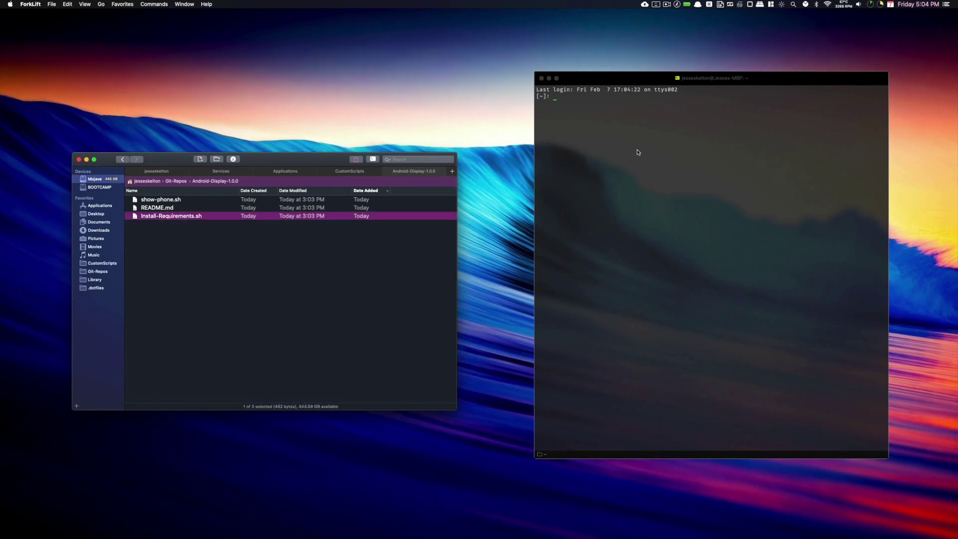
click(638, 151)
text(chm)
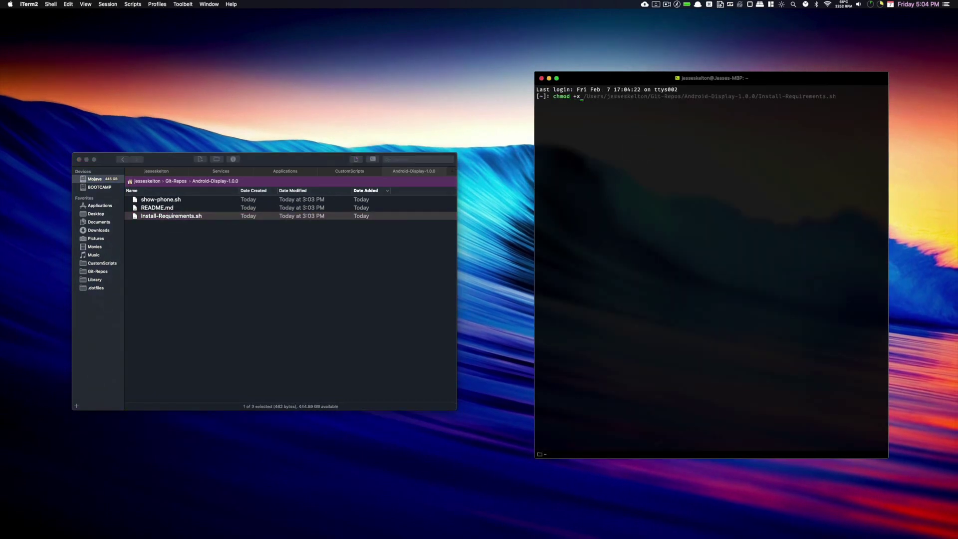
text(od +x)
drag(192, 217, 689, 123)
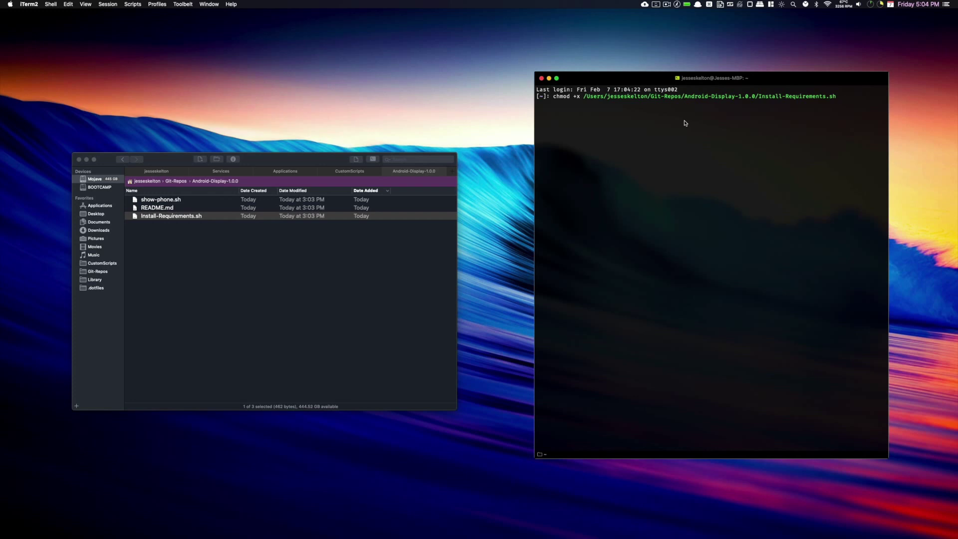
key(Return)
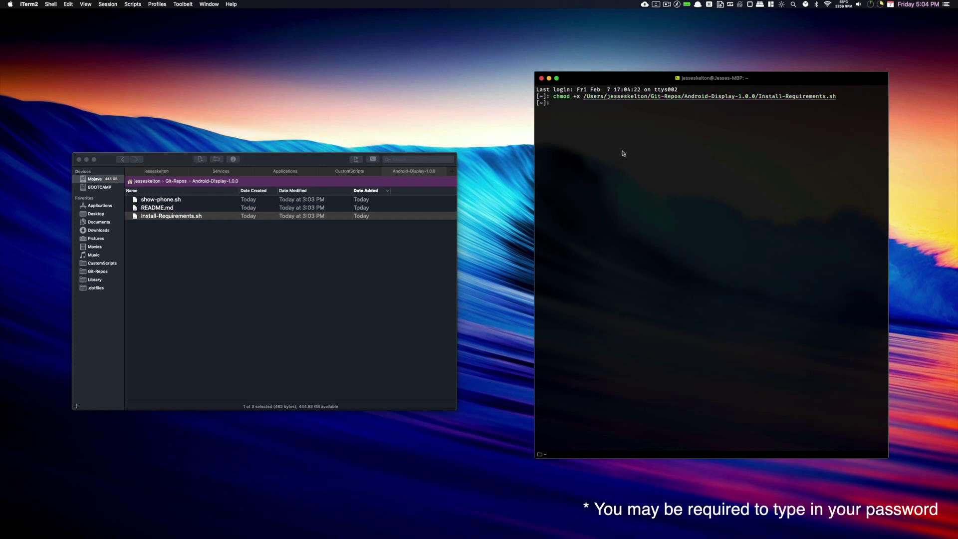
click(191, 216)
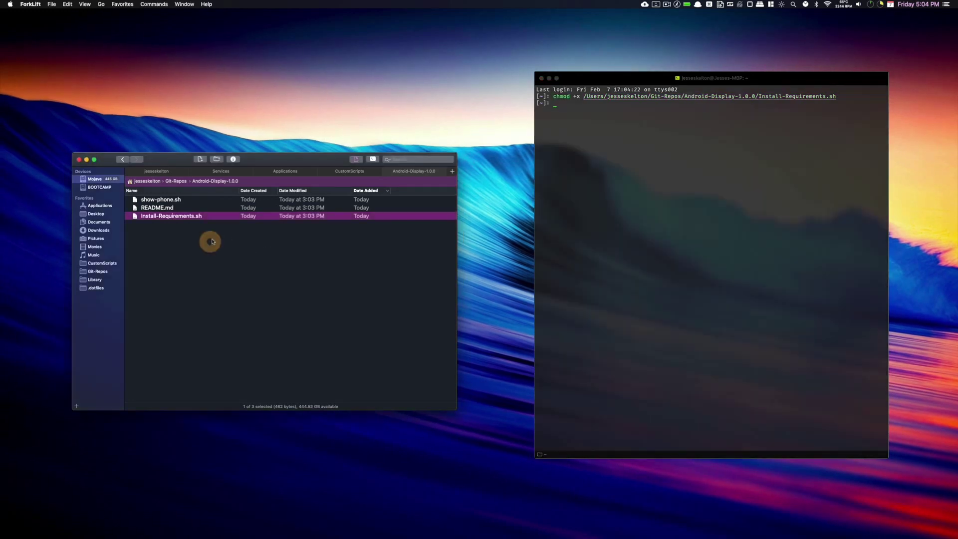
drag(192, 216, 688, 179)
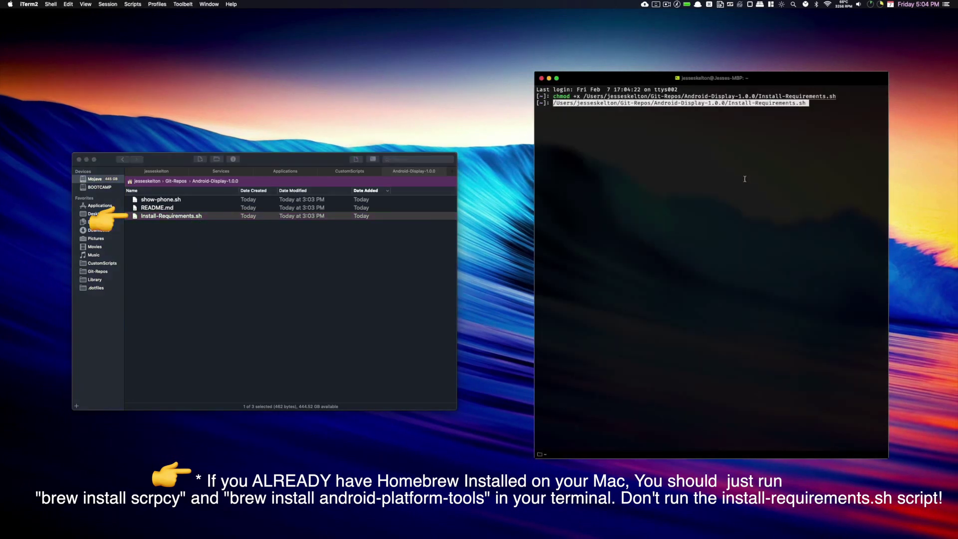
key(ctrl+u)
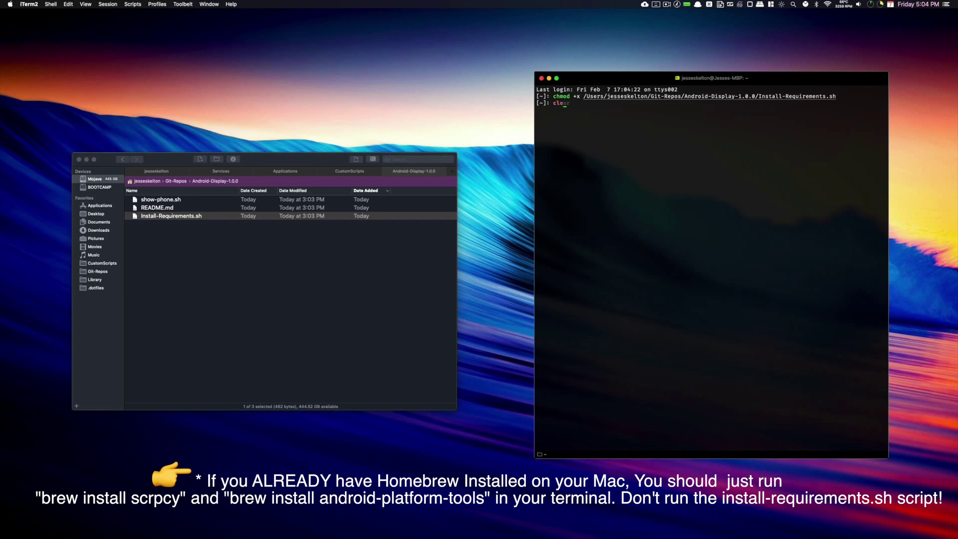
Step: Clear the terminal and make show-phone.sh executable by running chmod +x on its full path in the Android-Display-1.0.0 folder
text(ar)
key(Return)
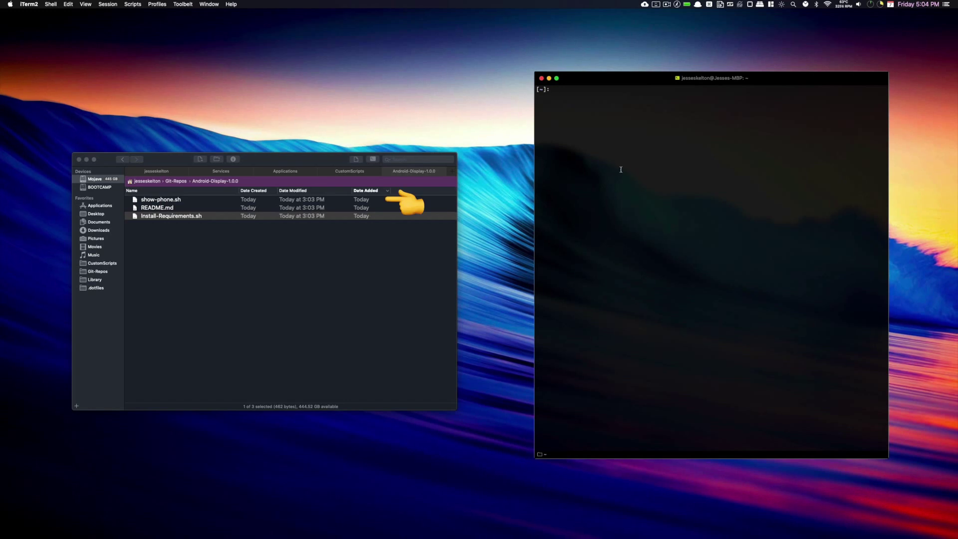
text(chmod +x)
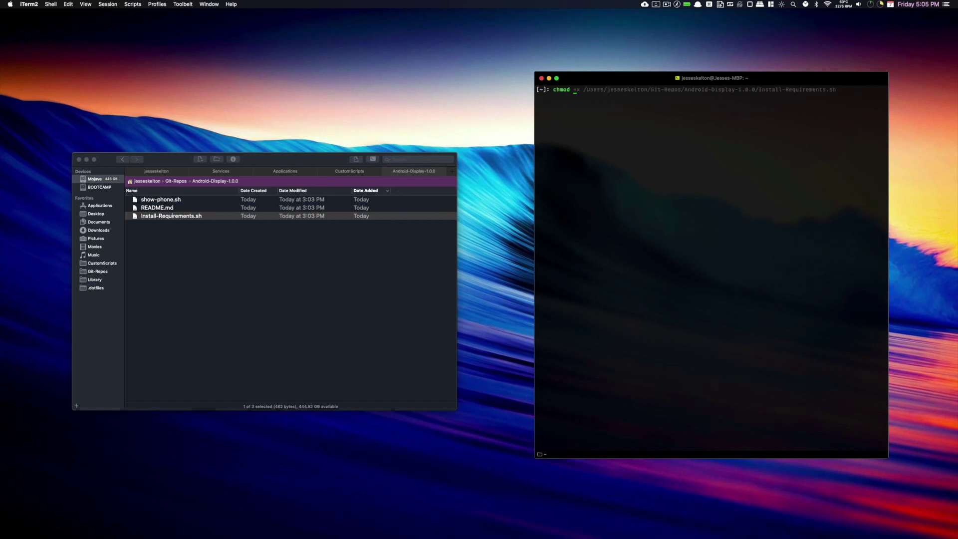
click(167, 205)
drag(167, 201, 718, 139)
click(712, 206)
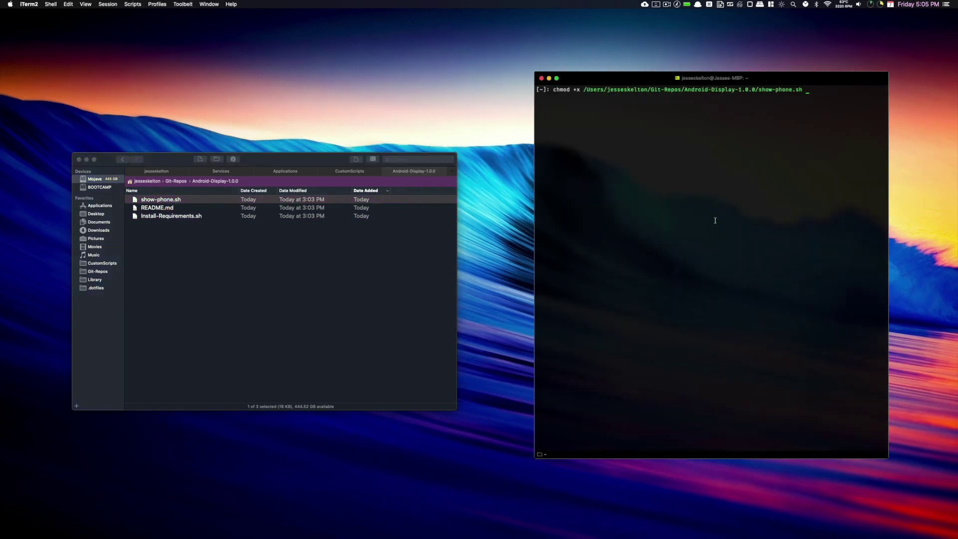
key(Return)
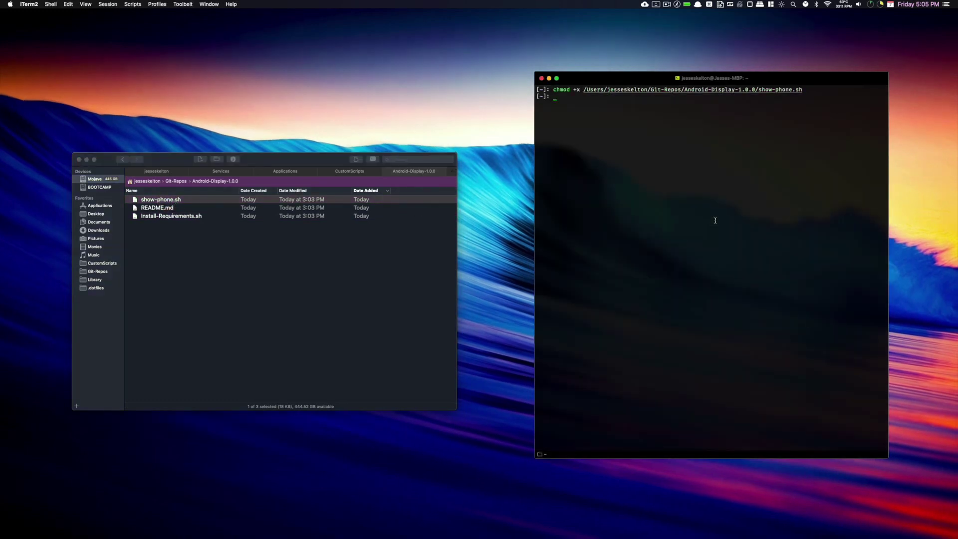
Step: Run show-phone.sh without options to read its usage help, and again with --show to list the saved devices
drag(293, 201, 745, 173)
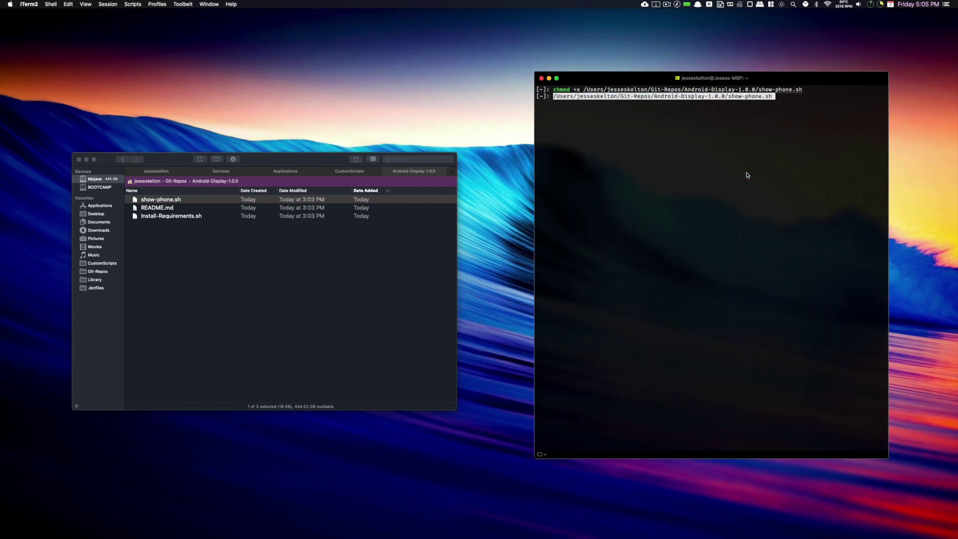
key(Return)
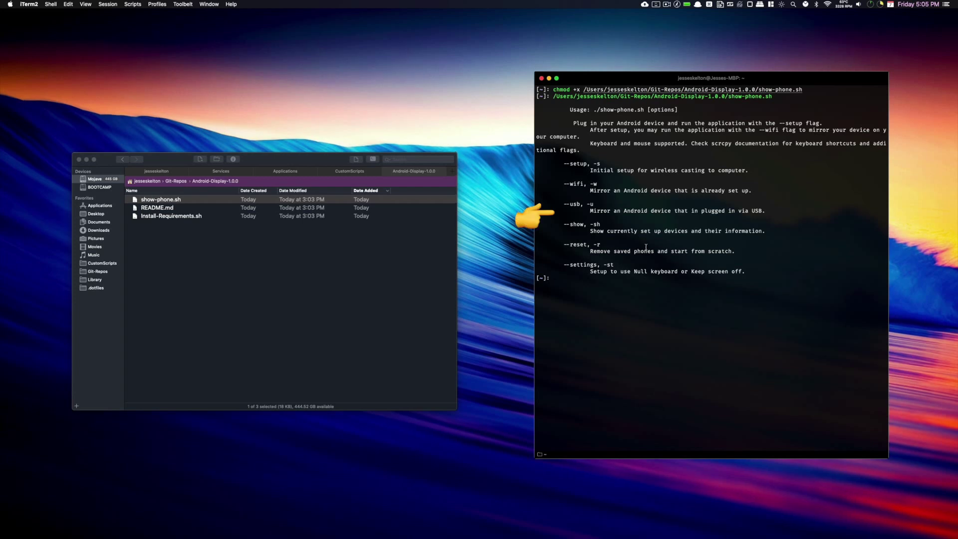
key(Up)
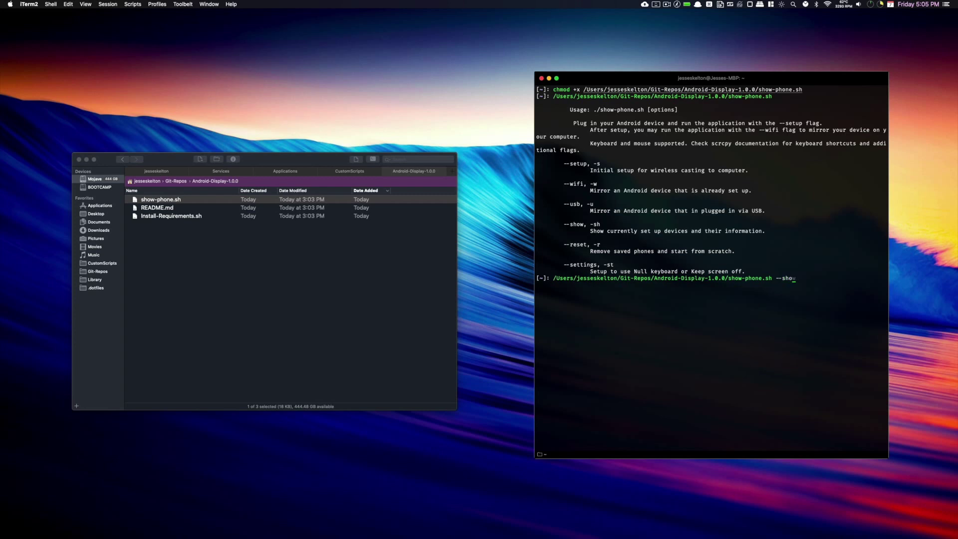
key(Return)
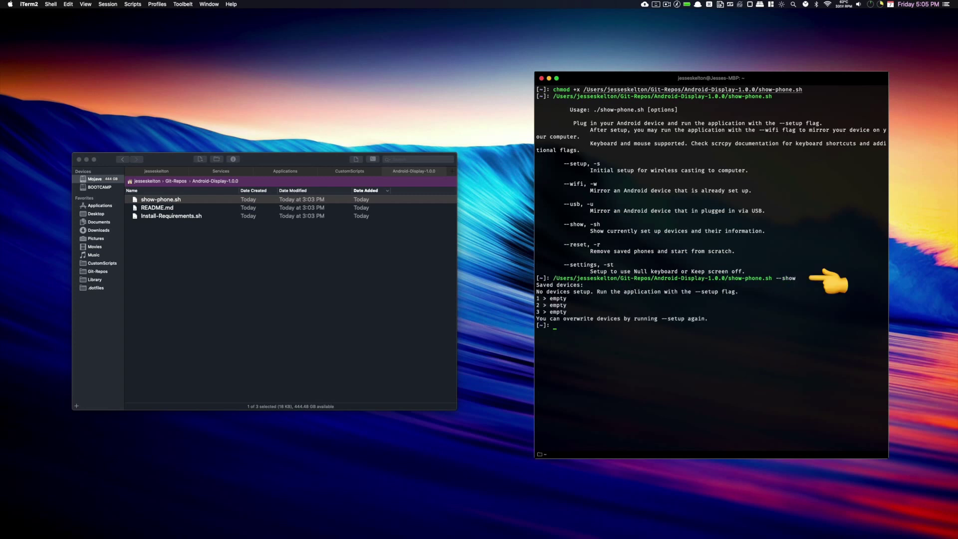
Step: Try to set up a phone by running show-phone.sh with --setup, repeating the command once
key(Up)
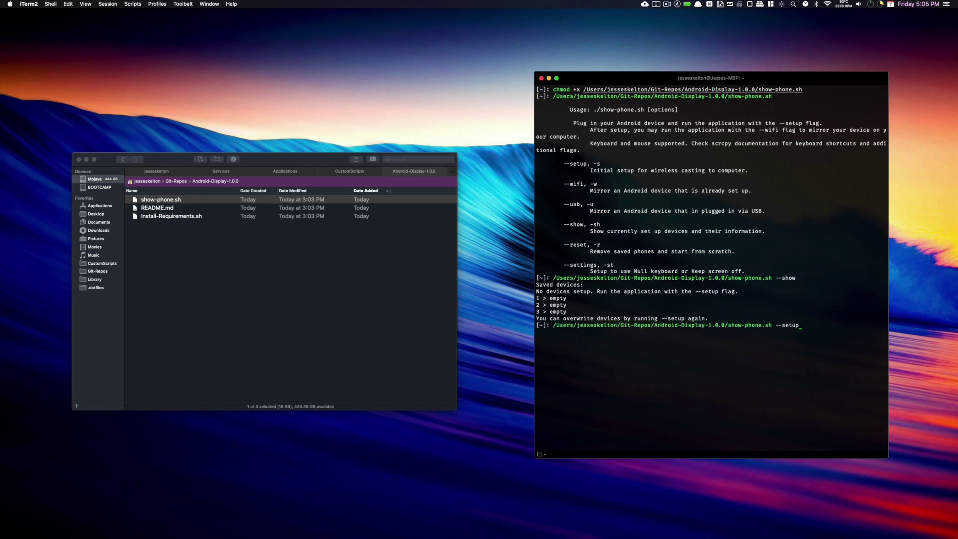
key(Return)
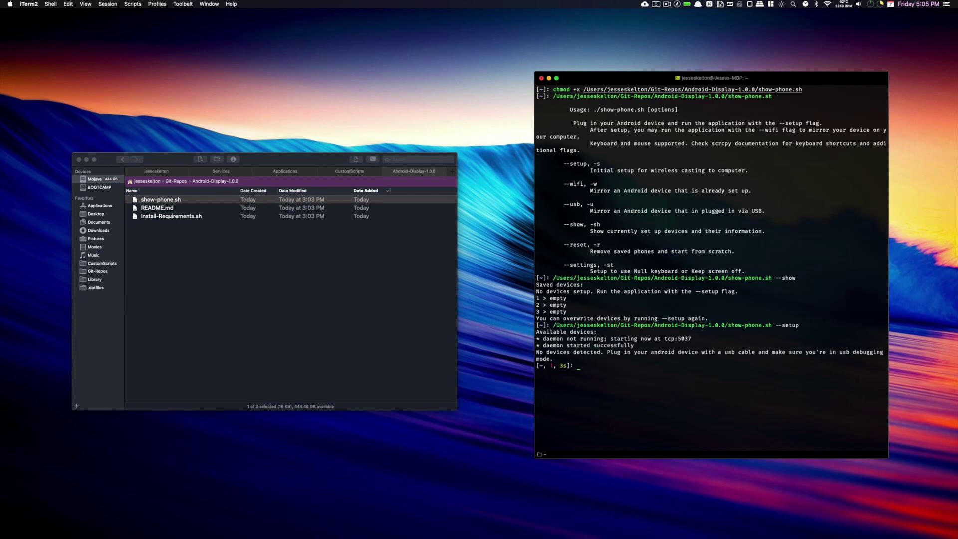
key(Up)
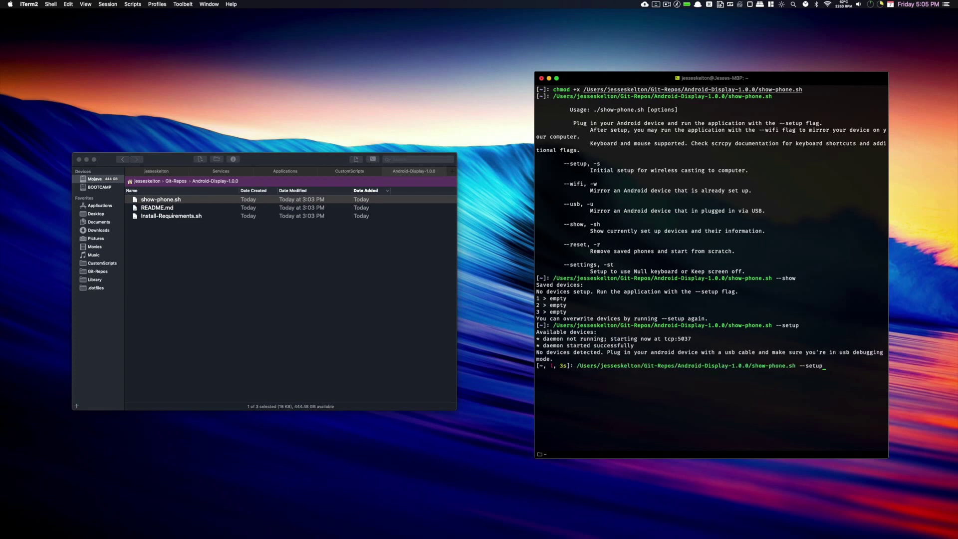
key(Return)
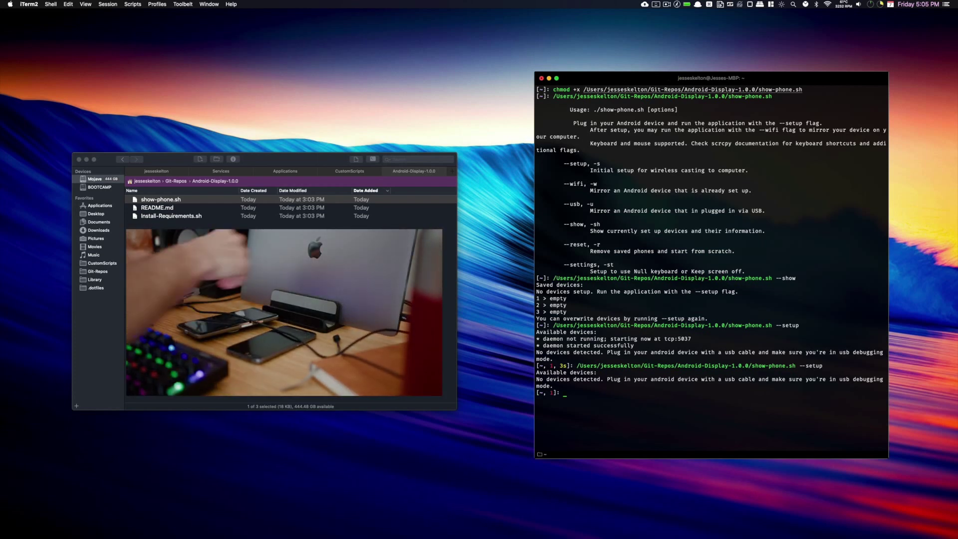
Step: Clear the terminal and run show-phone.sh with --setup, choosing device 1 (Pixel_2_XL) and storing its details in position 1
text(clear)
key(Return)
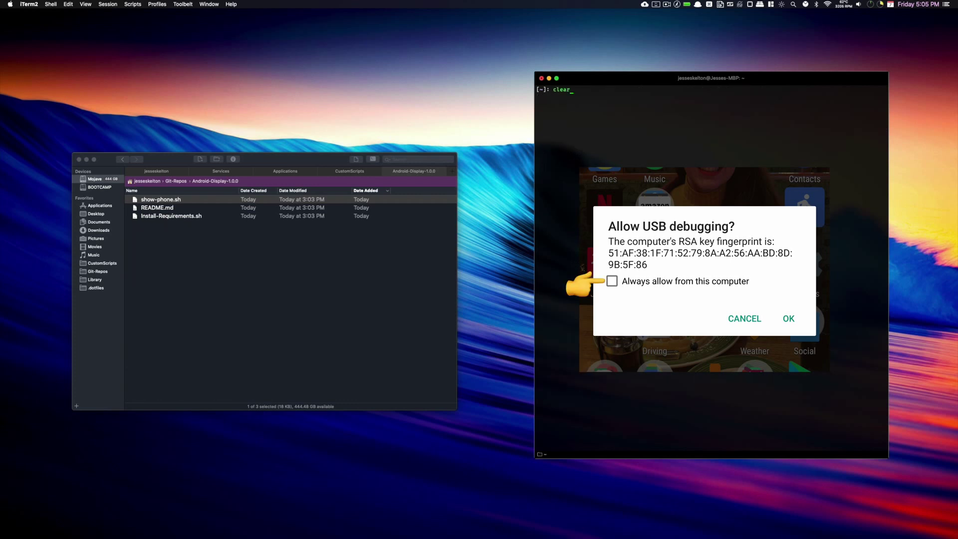
key(Up)
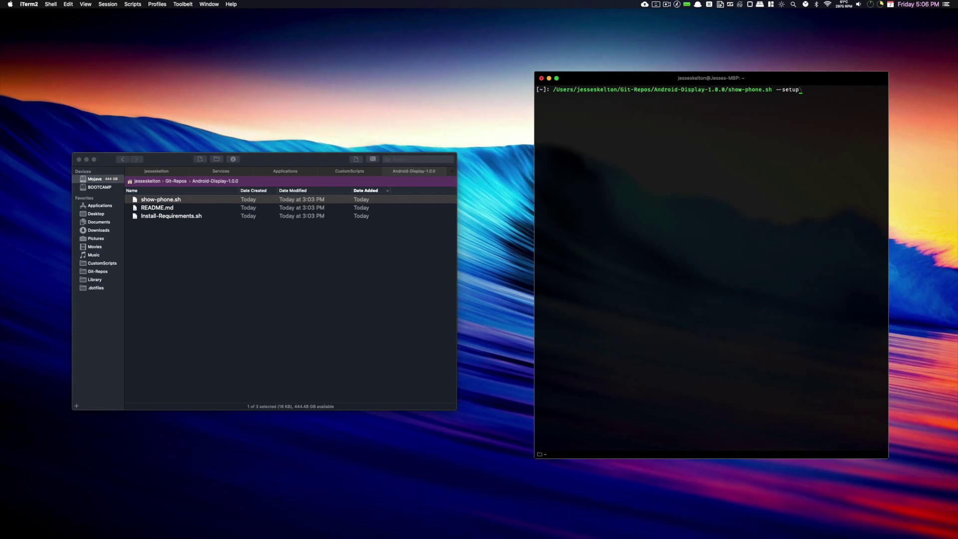
key(Return)
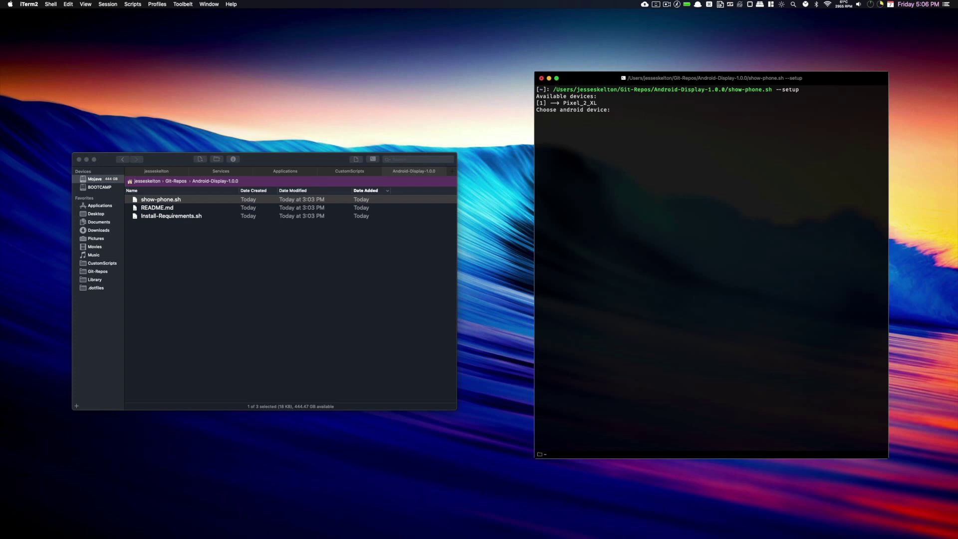
text(1)
key(Return)
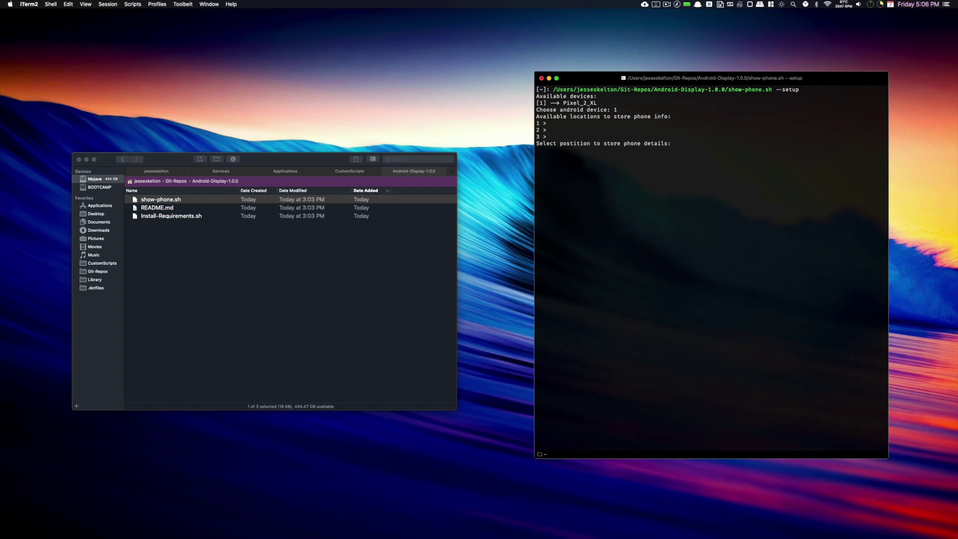
text(1)
key(Return)
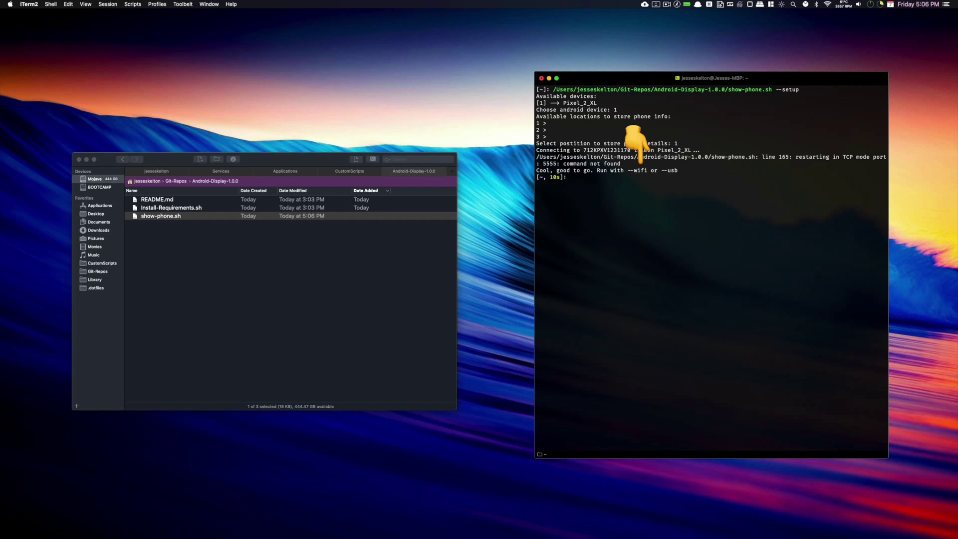
Step: Run show-phone.sh with --wifi to mirror the Pixel 2 XL wirelessly, and swipe past its lock screen
key(Up)
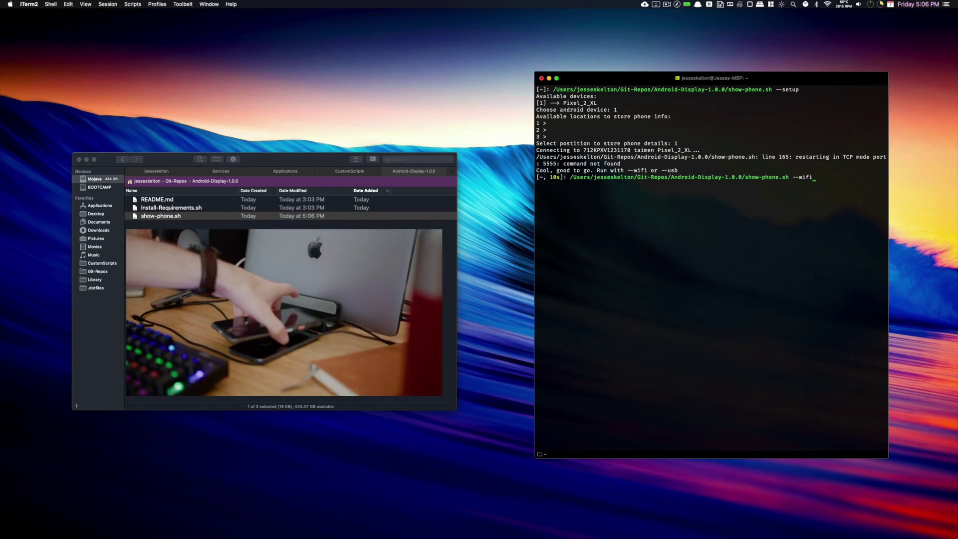
key(Return)
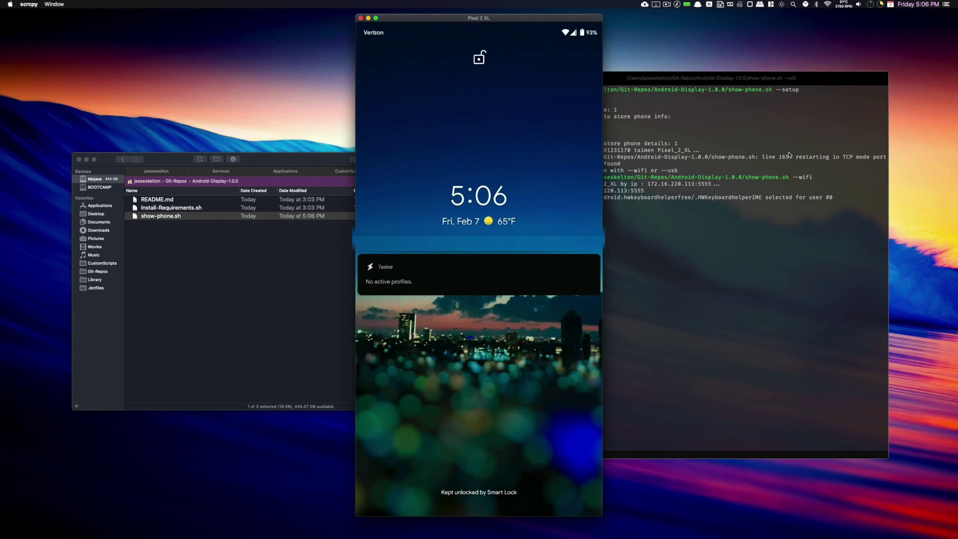
drag(480, 319, 484, 150)
drag(487, 200, 492, 120)
drag(493, 129, 502, 229)
Step: Search Google for "keyboard test 2" on the mirrored Pixel 2 XL and close the mirroring window
click(432, 297)
text(keyboard test 2)
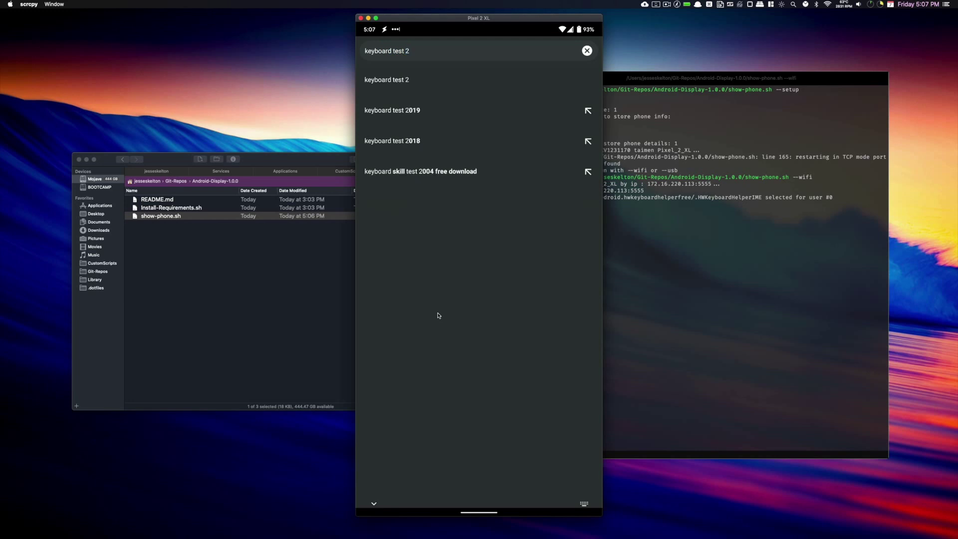
key(Return)
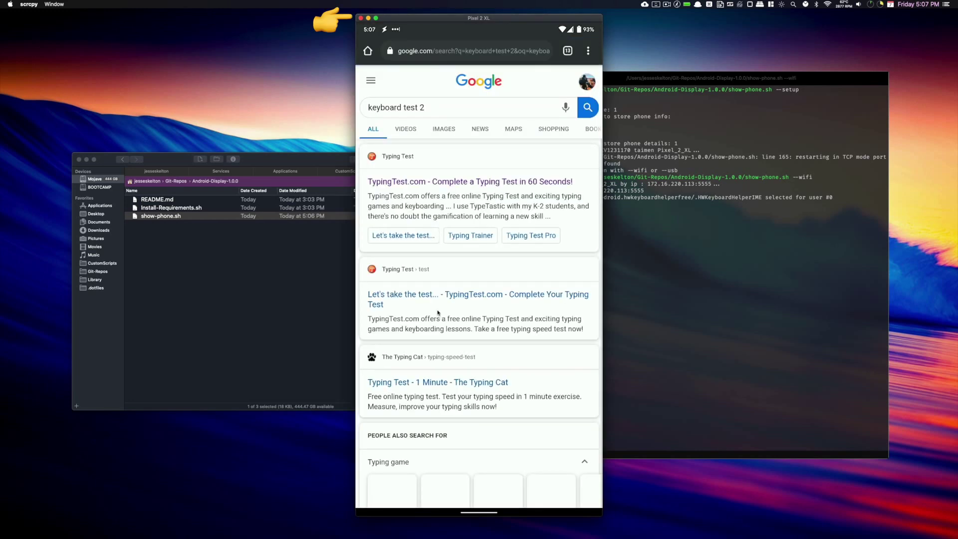
click(430, 107)
key(ctrl+h)
click(361, 18)
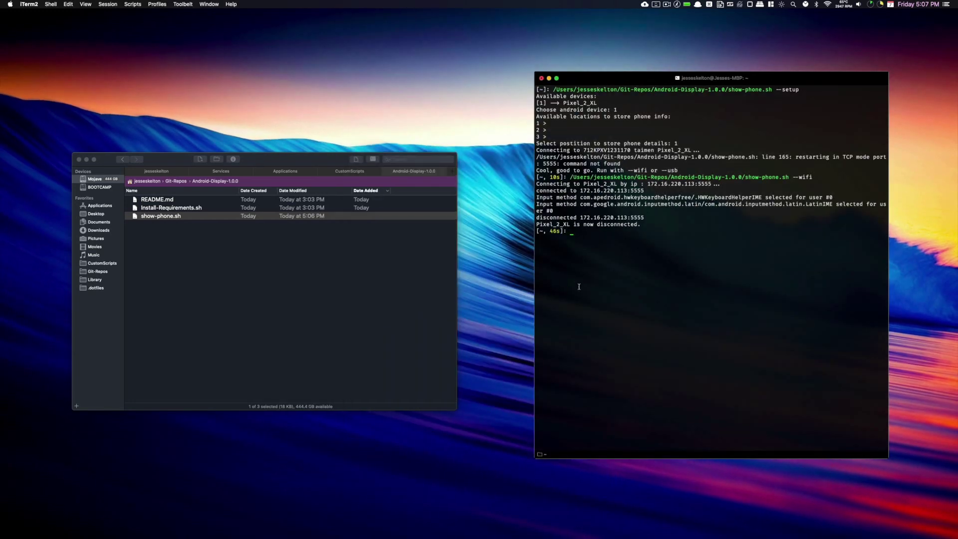
Step: Run show-phone.sh with --show to check the saved device list
key(Up)
key(BackSpace)
key(BackSpace)
key(BackSpace)
key(BackSpace)
text(show)
key(Return)
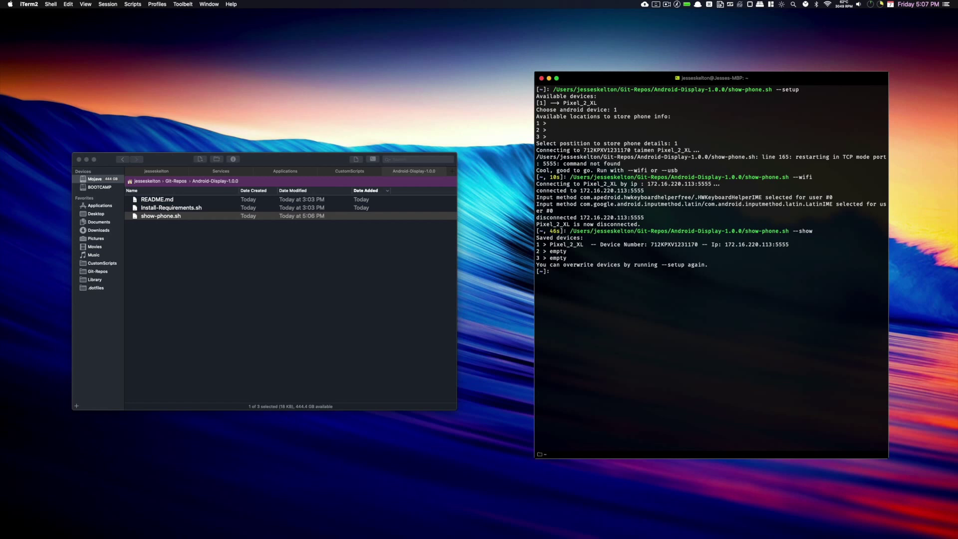
Step: Try to set up a second phone by running show-phone.sh with --setup
key(Up)
key(BackSpace)
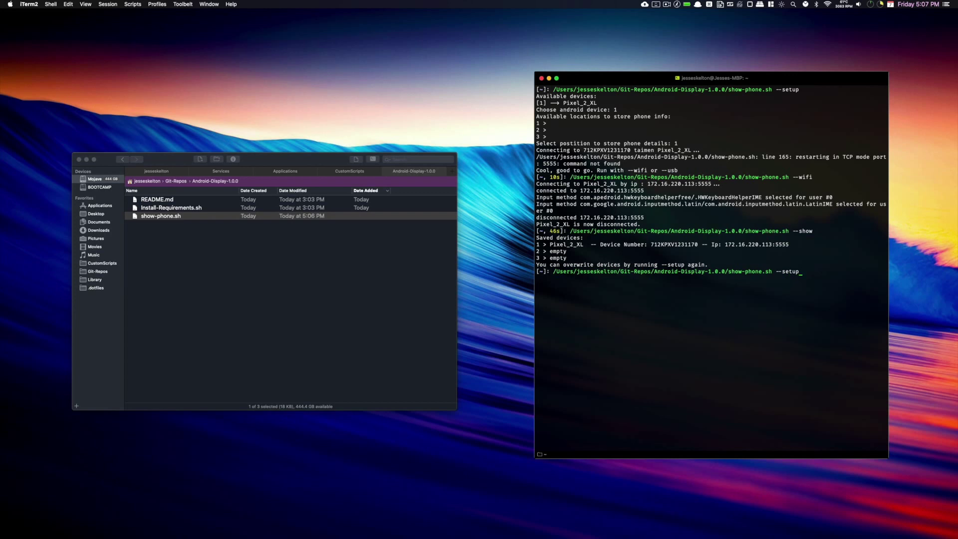
key(Return)
Step: Rerun show-phone.sh with --setup, choosing device 1 (SAMSUNG_SM_G930A) and storing its details in position 2
key(Up)
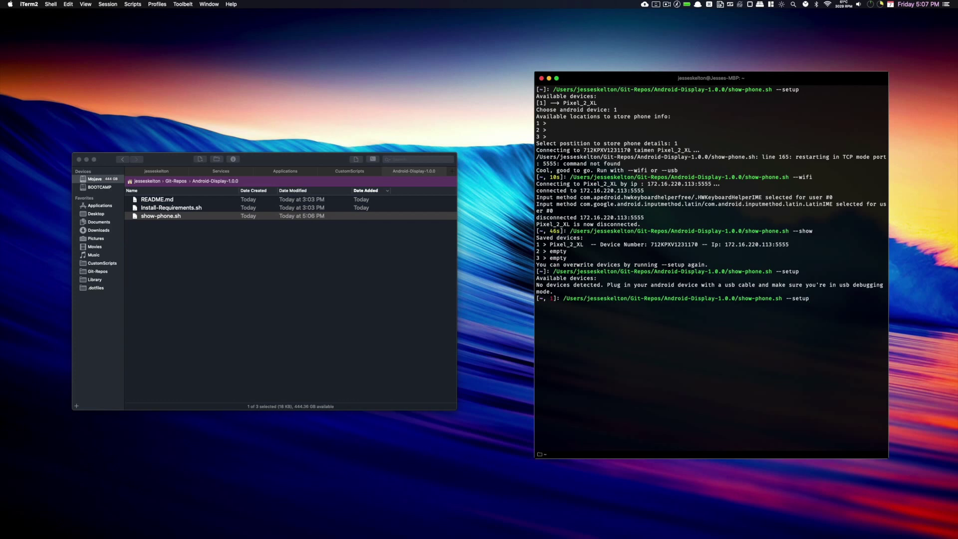
key(Return)
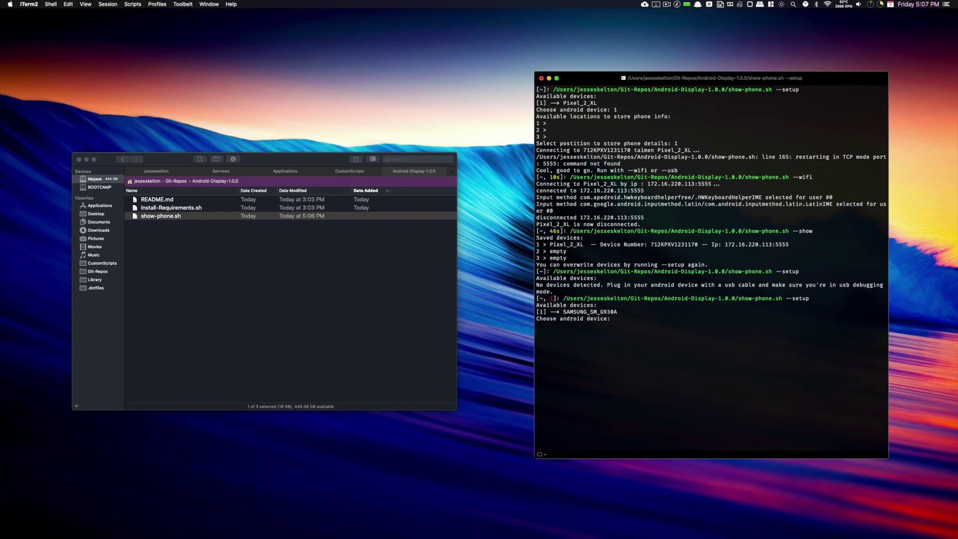
key(Return)
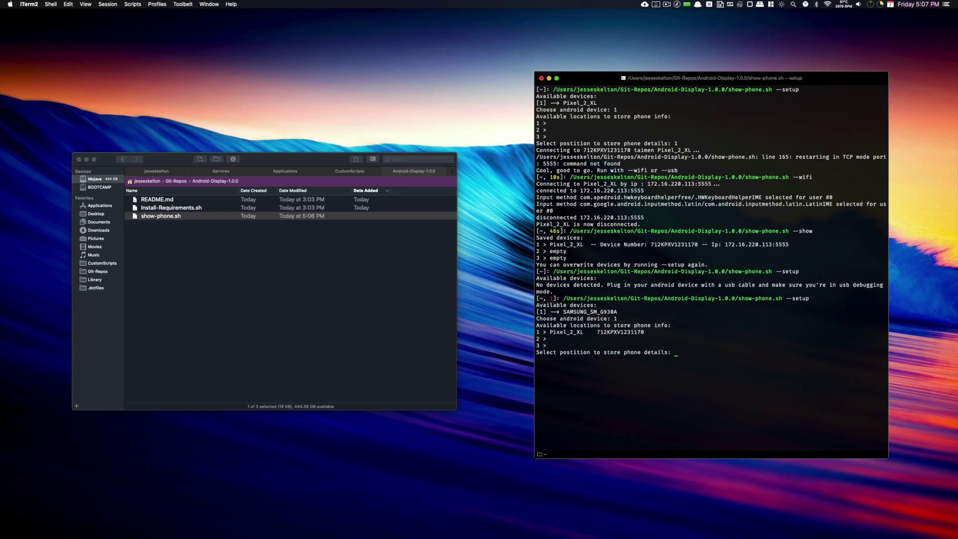
text(2)
key(Return)
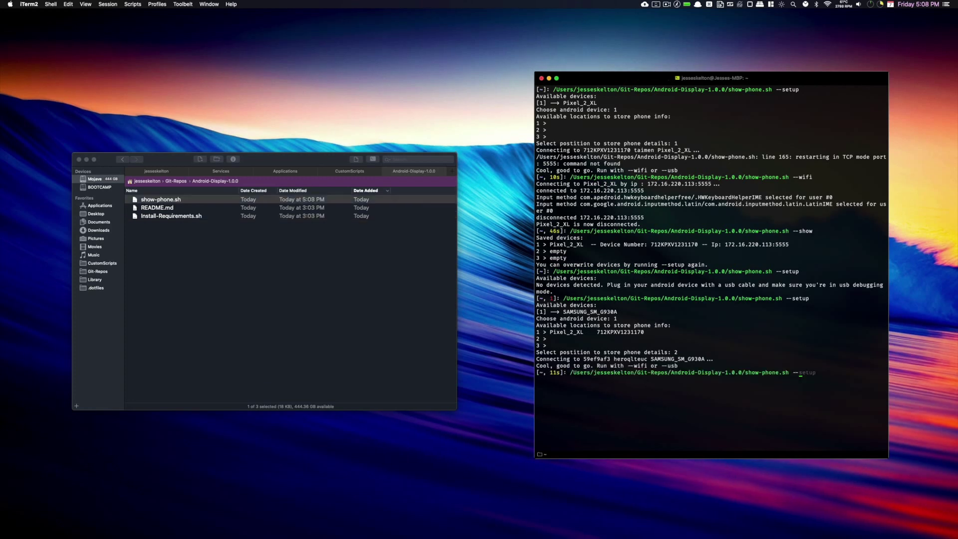
Step: Run show-phone.sh with --usb to mirror the Samsung SM-G930A, and search Google for "keyboard test" on it
key(Return)
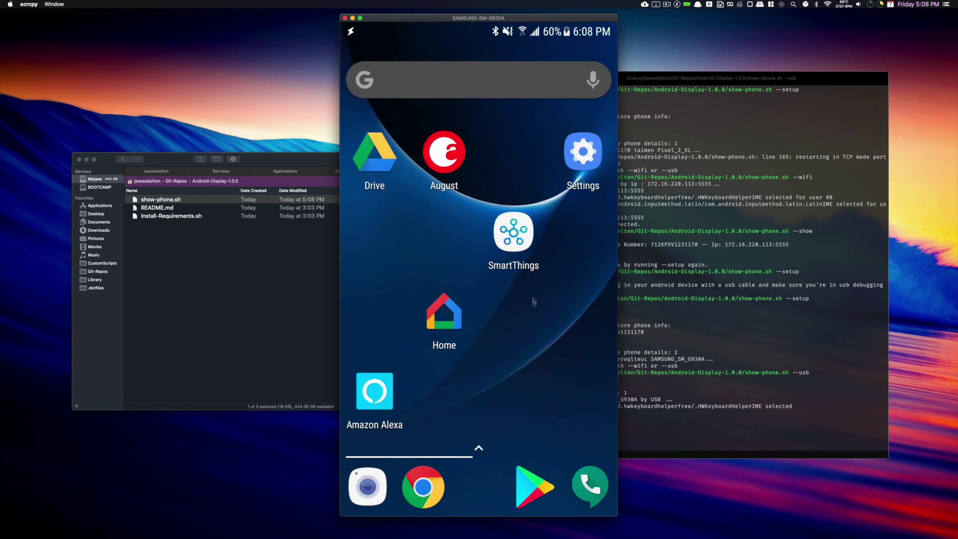
click(476, 79)
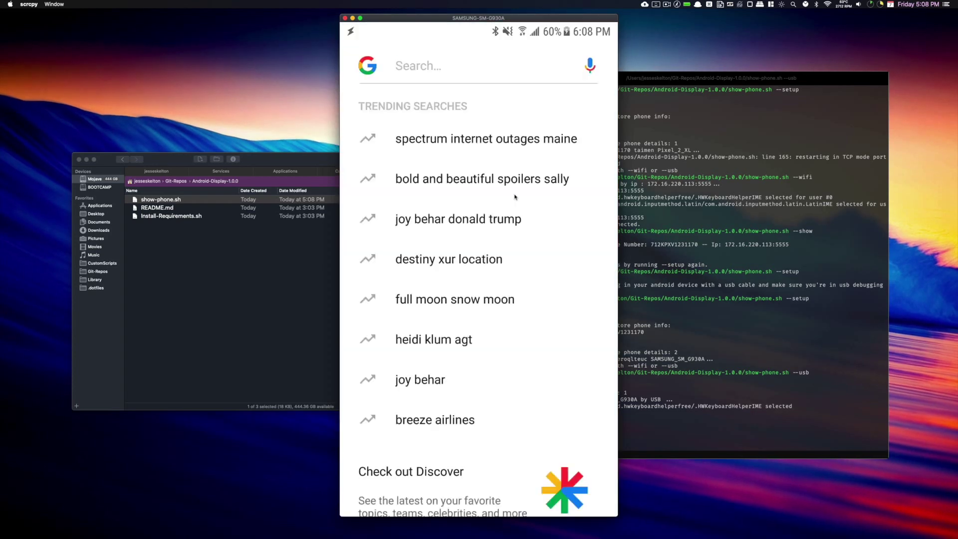
text(keybaord test)
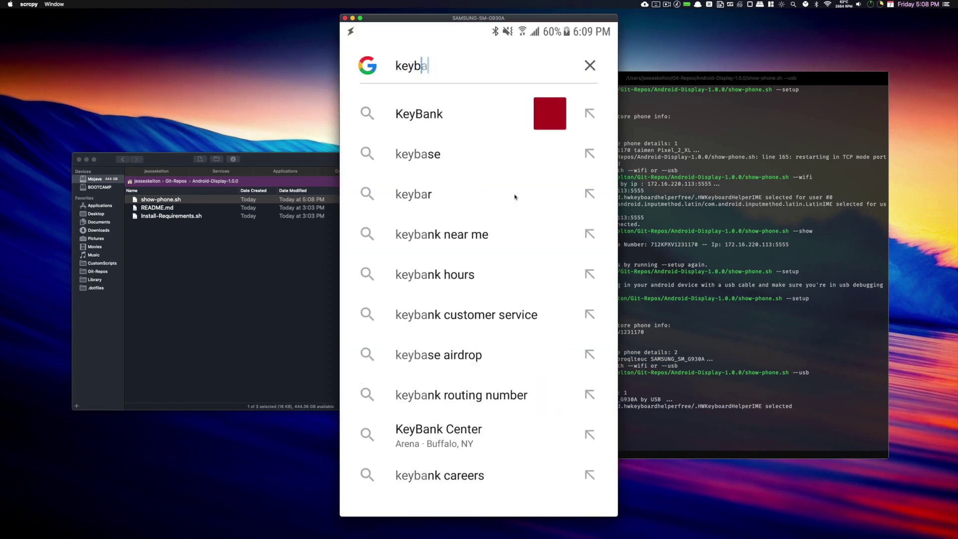
key(Return)
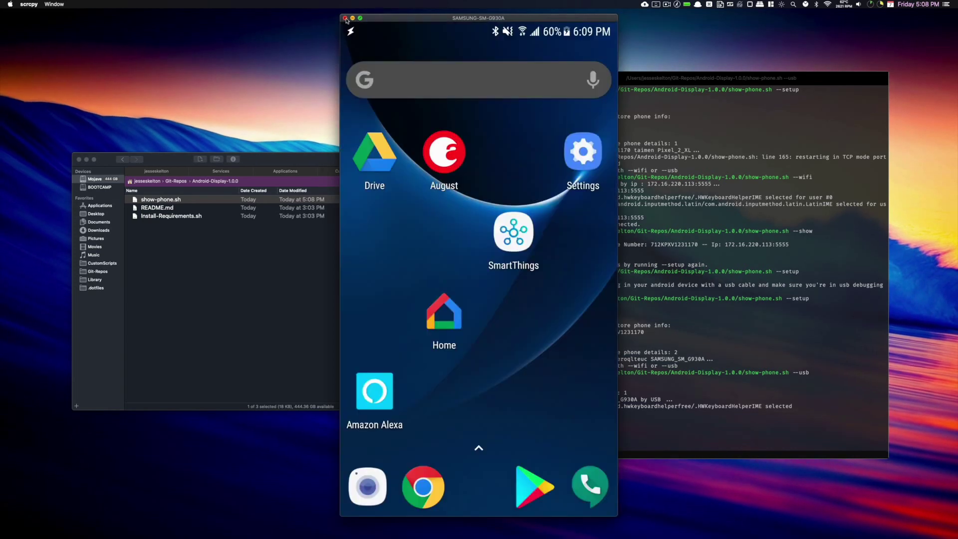
Step: Close the Samsung mirror, run show-phone.sh with --wifi for device 1 (Pixel_2_XL), and move its mirror window away from the terminal
click(345, 18)
text(w-phone.sh --wifi)
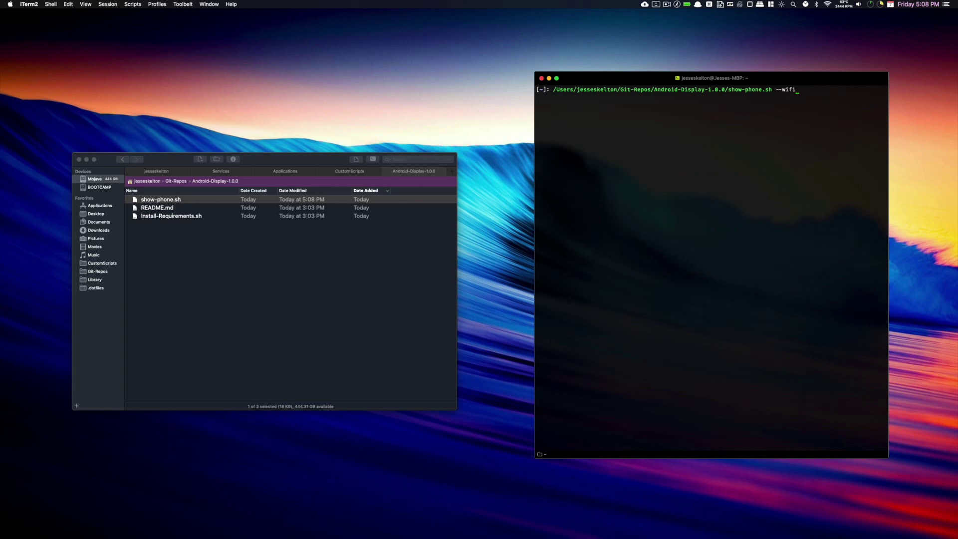
key(Return)
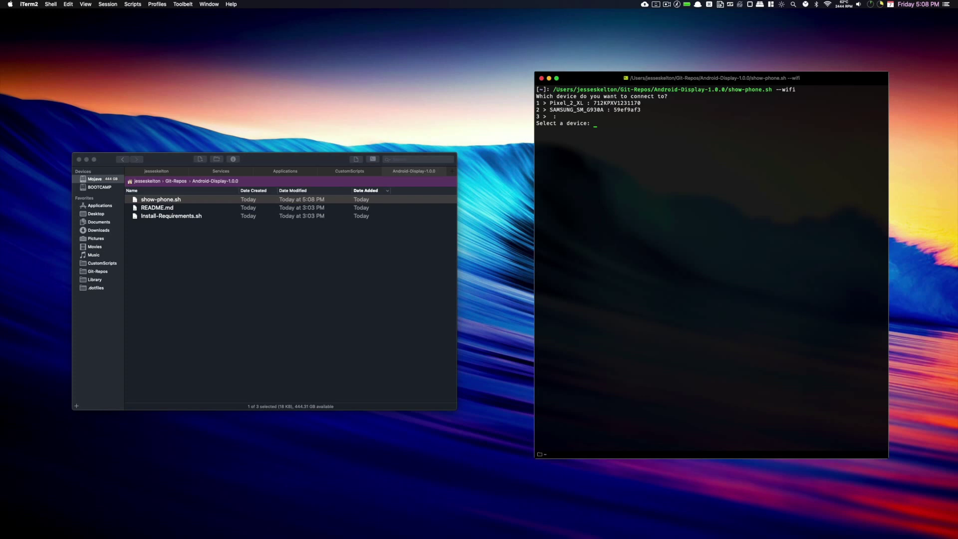
text(1)
key(Return)
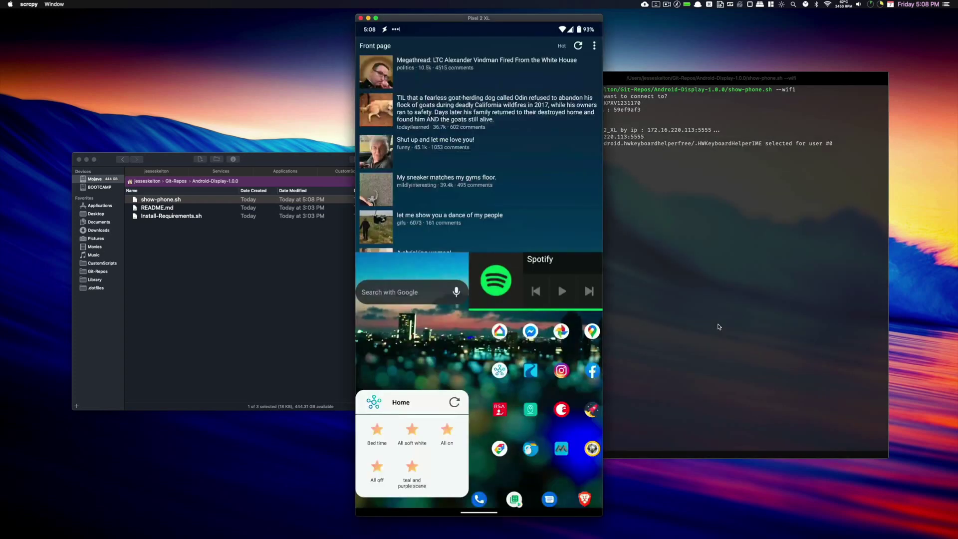
drag(520, 19, 318, 26)
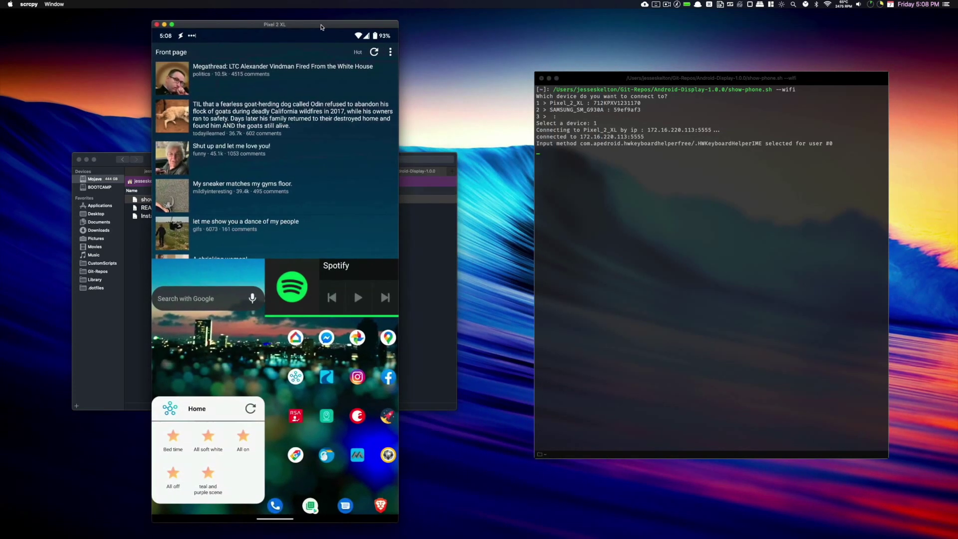
Step: Open a second terminal tab and insert the path of show-phone.sh from the Android-Display-1.0.0 folder
click(688, 198)
key(super+t)
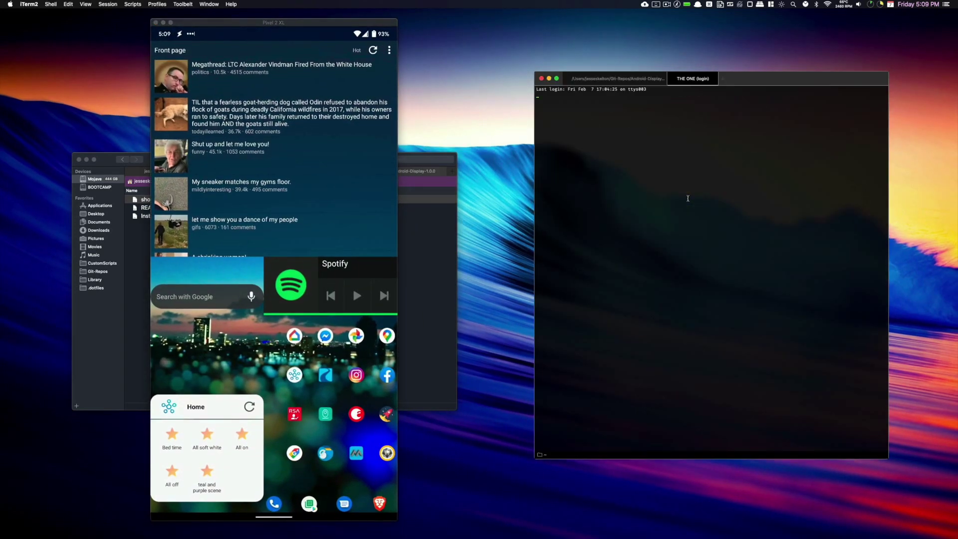
click(434, 253)
drag(296, 201, 703, 169)
click(793, 164)
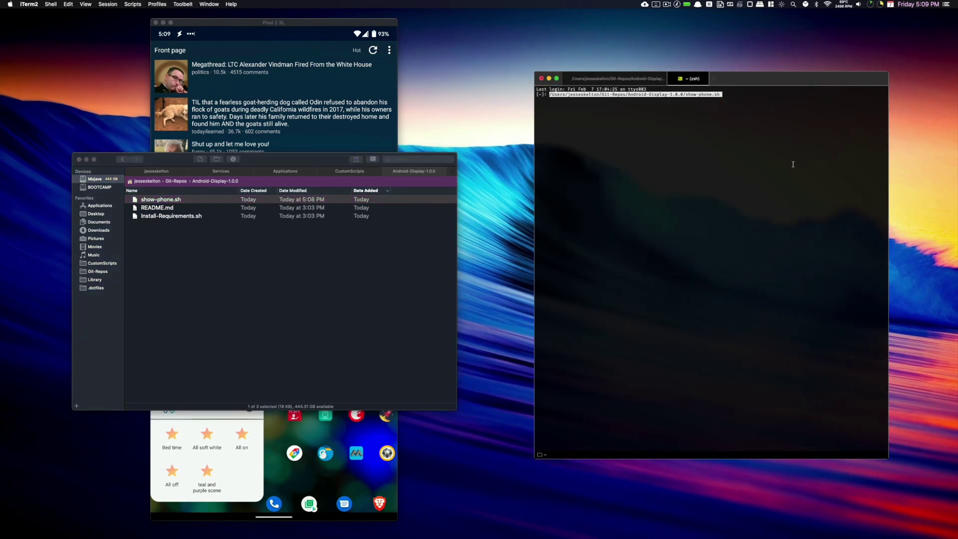
Step: Run show-phone.sh with --wifi in the second tab, enlarge the terminal text, and choose device 2 (SAMSUNG_SM_G930A)
text(--)
key(Right)
key(Return)
text(3)
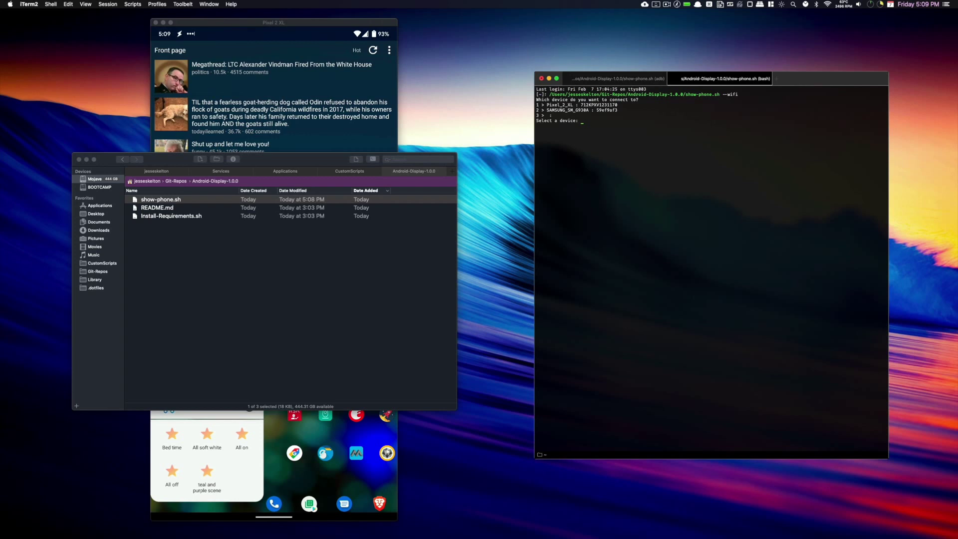
key(super+equal)
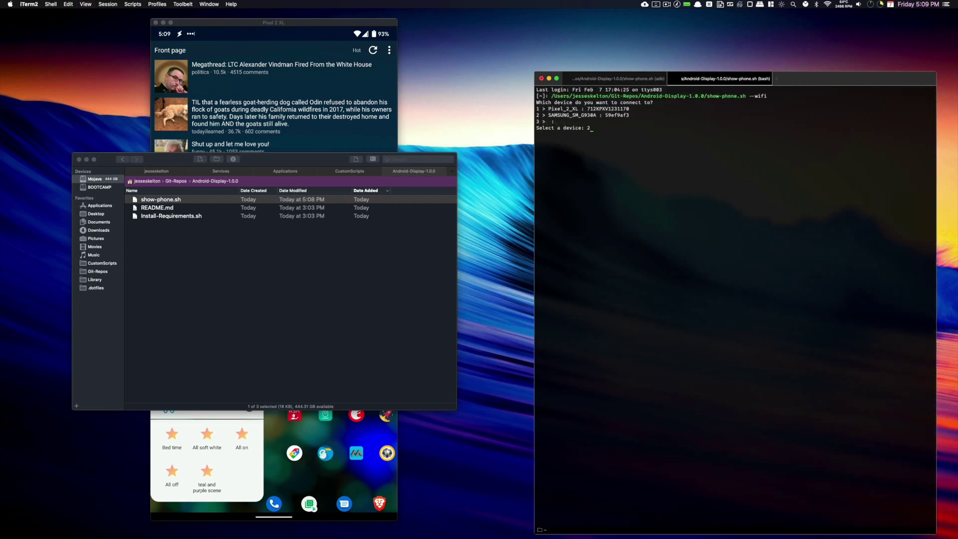
key(Return)
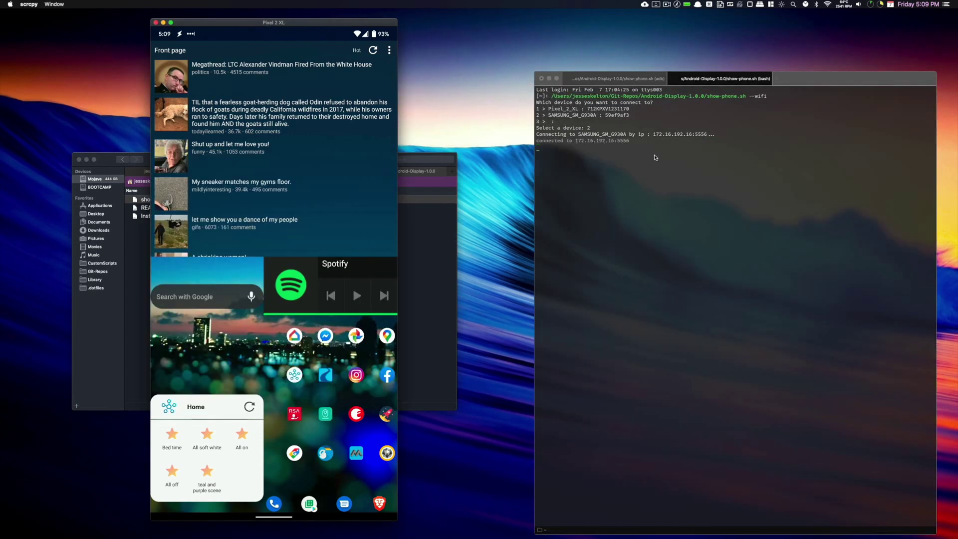
Step: Try a swipe on the Samsung's home screen with its mirror placed beside the Pixel's, and close both mirrors
drag(476, 18, 602, 16)
drag(724, 285, 573, 284)
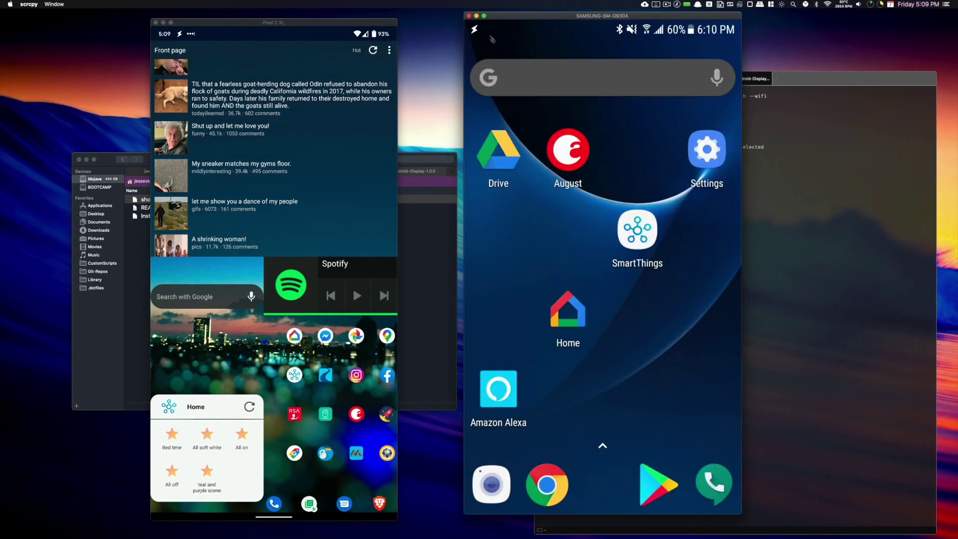
click(469, 16)
click(156, 22)
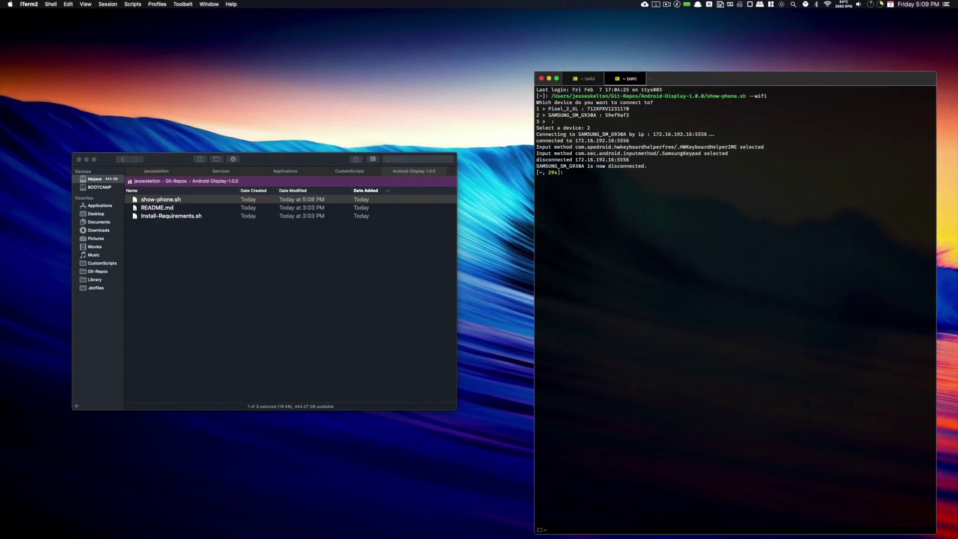
Step: In the first terminal tab, run show-phone.sh with --wifi 2 and with --wifi 1 to mirror each phone without the device prompt
click(588, 79)
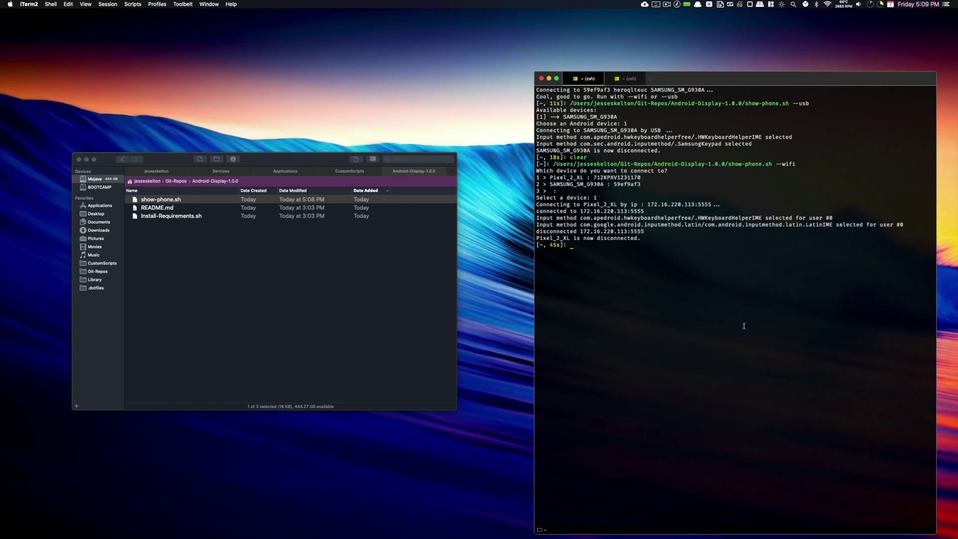
key(Up)
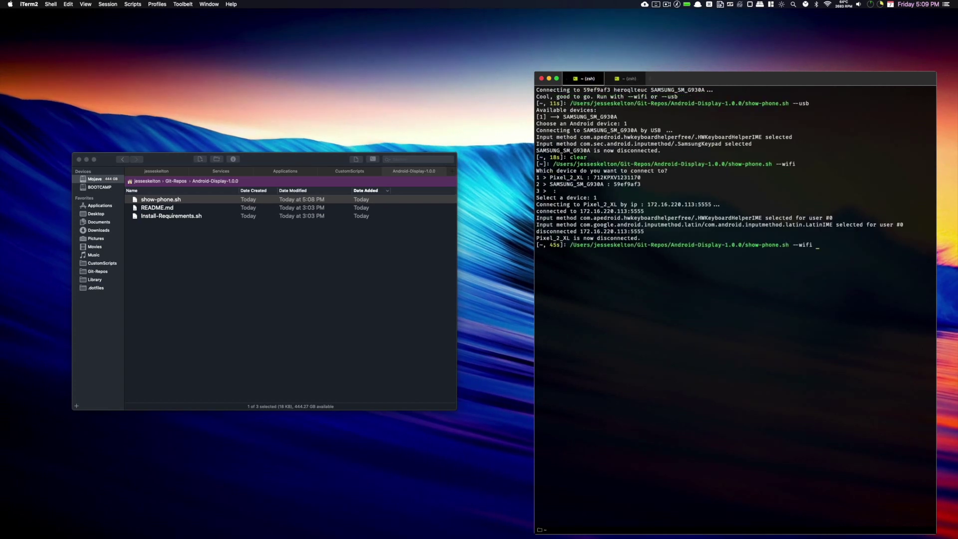
text(2)
key(BackSpace)
text(1)
key(Return)
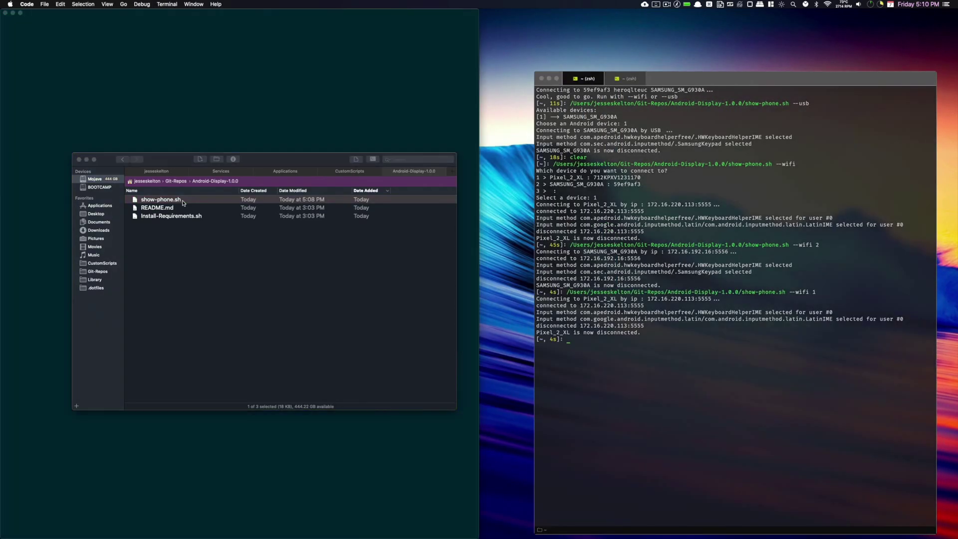
Step: Open show-phone.sh in the code editor and examine the saved details and keyboard settings of devices 1 and 2
double_click(183, 202)
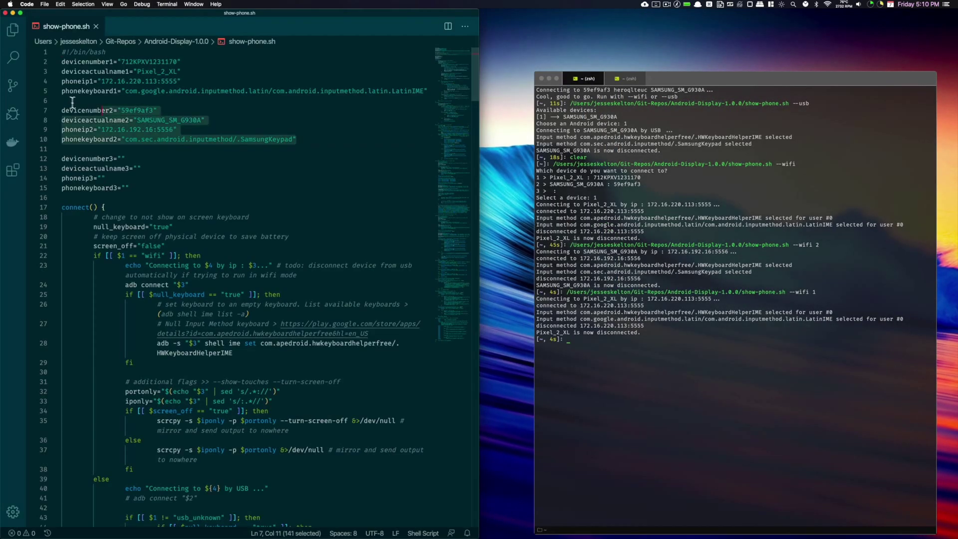
click(393, 100)
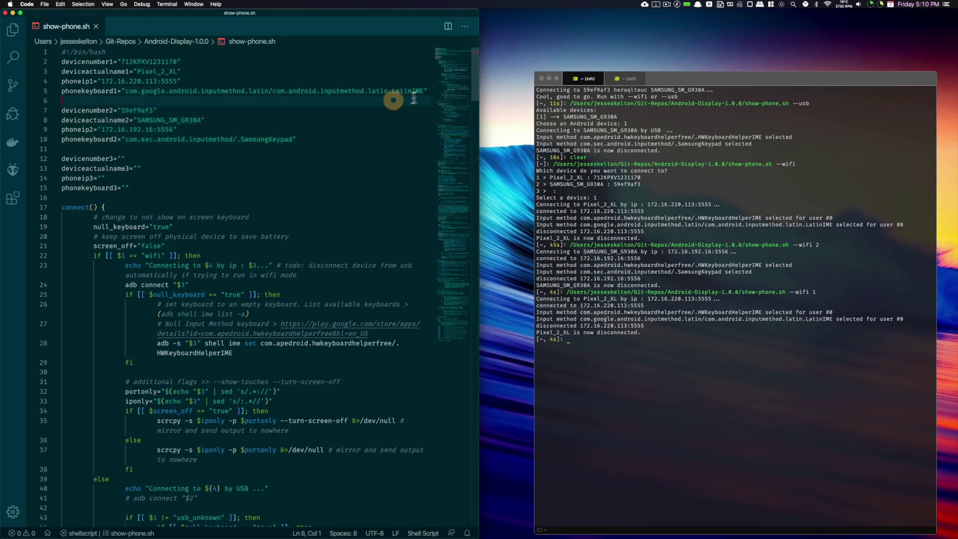
click(243, 121)
drag(292, 139, 127, 140)
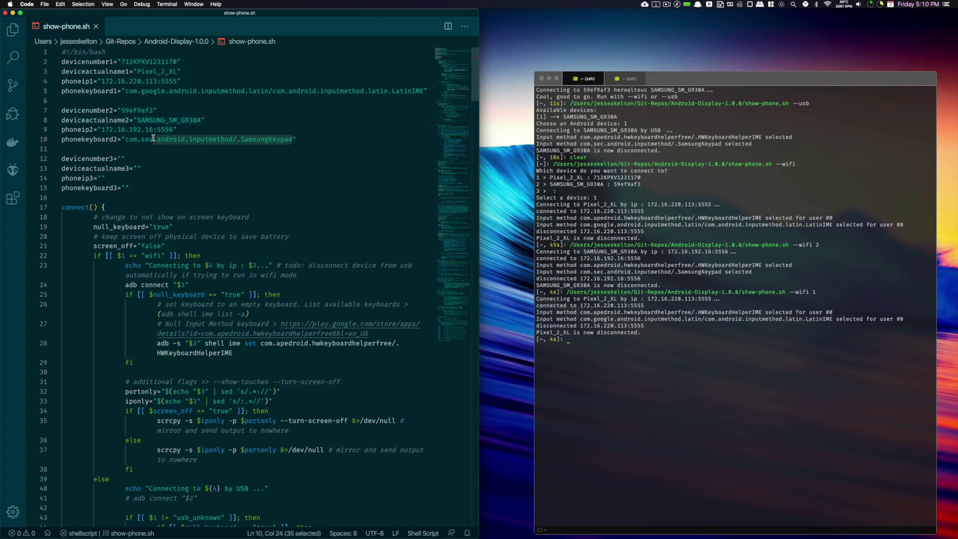
drag(424, 91, 141, 89)
click(217, 121)
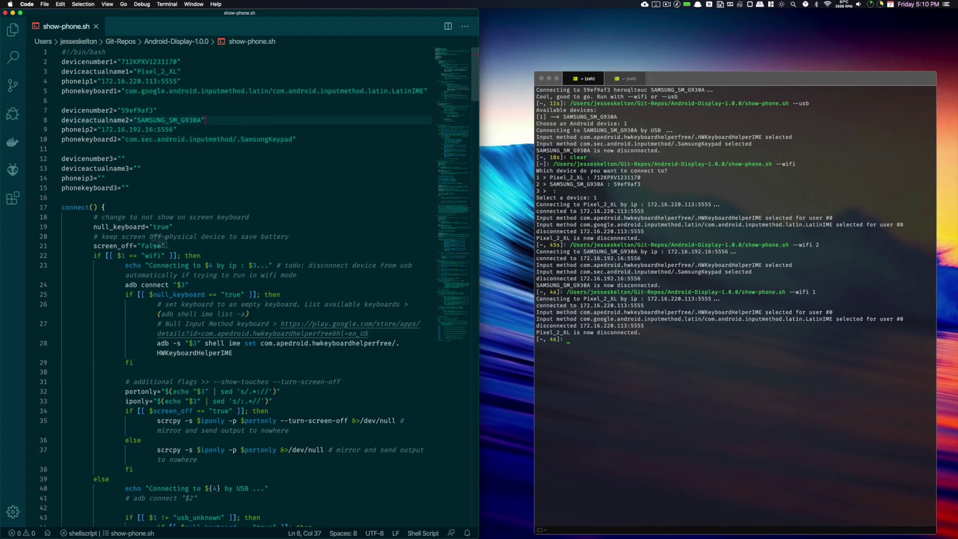
Step: Collapse the connect and ctrl_c functions and the --wifi, --setup, --usb, --show, --reset and --settings blocks in show-phone.sh
click(56, 208)
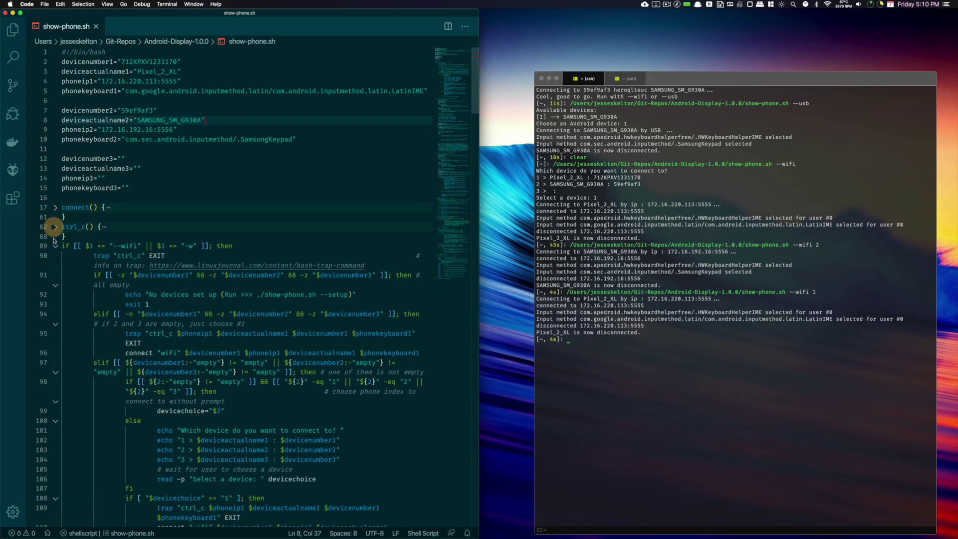
click(55, 245)
click(55, 255)
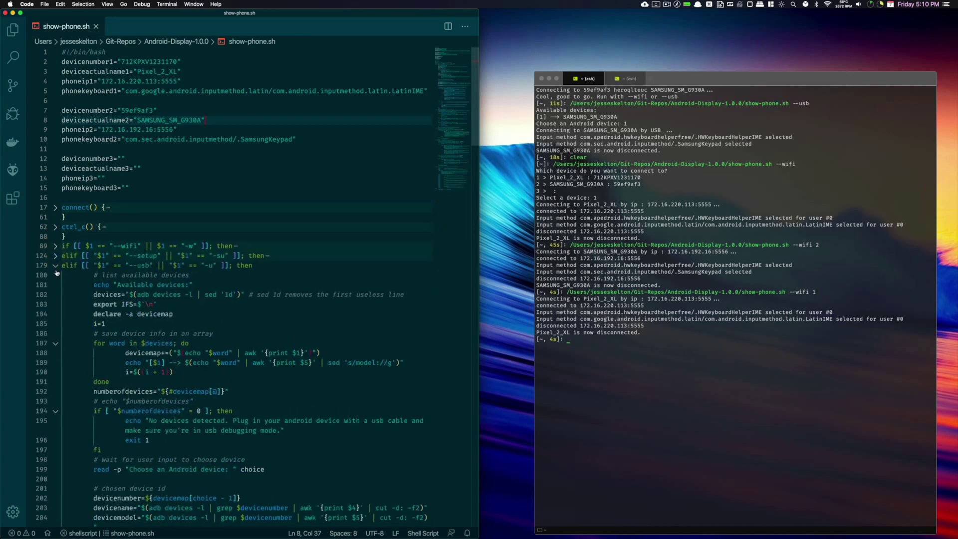
click(55, 264)
click(55, 275)
click(56, 285)
click(55, 294)
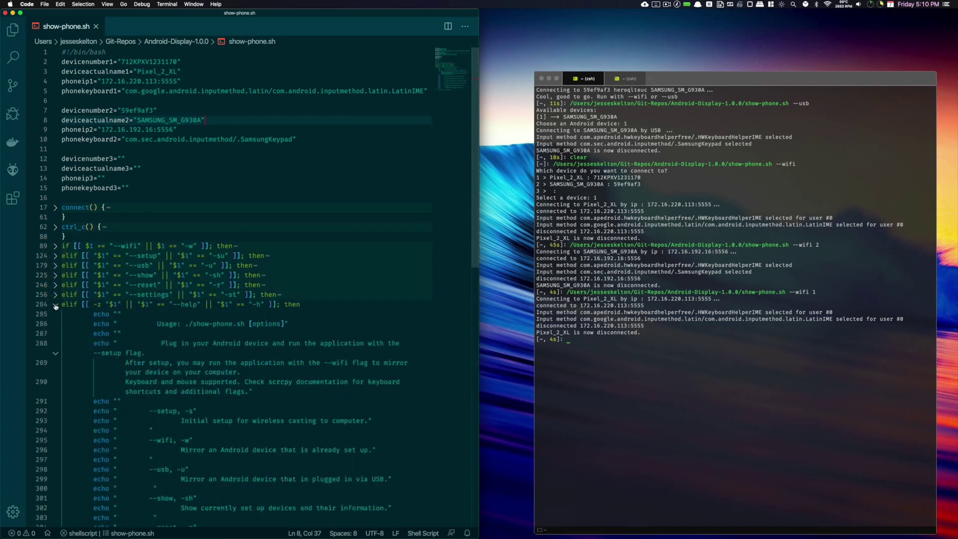
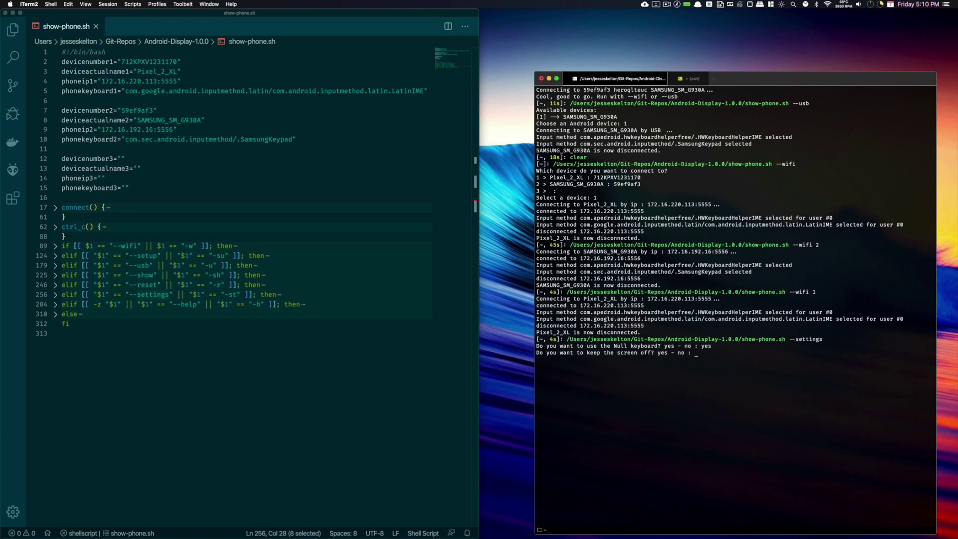
Step: Answer no to keeping the screen off, and mirror the Pixel with --wifi 1 to try its search field
text(no)
key(Return)
key(Up)
key(Up)
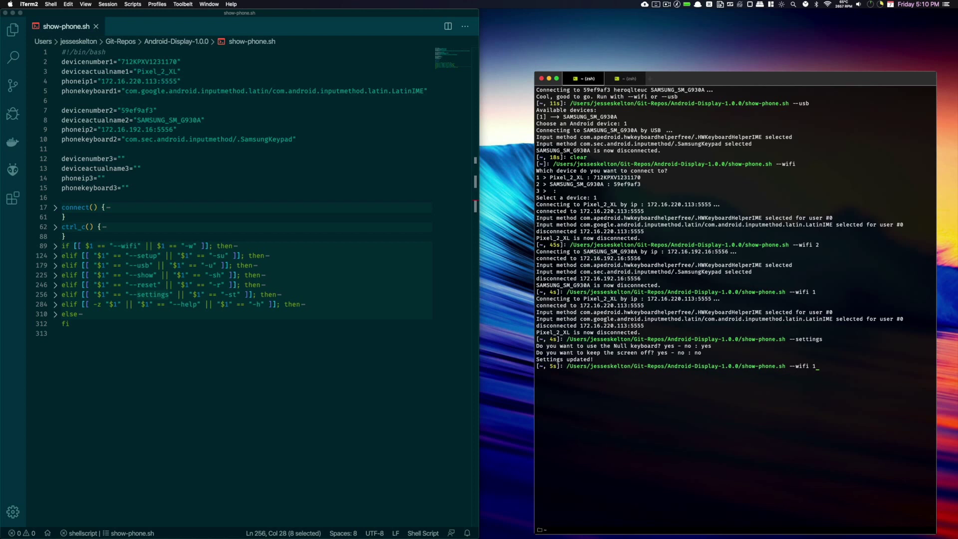
key(Return)
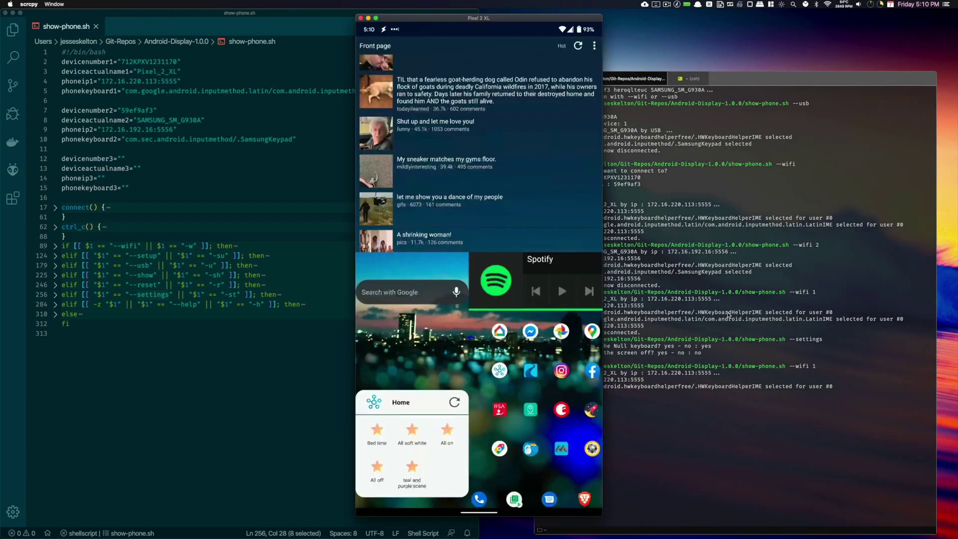
click(420, 294)
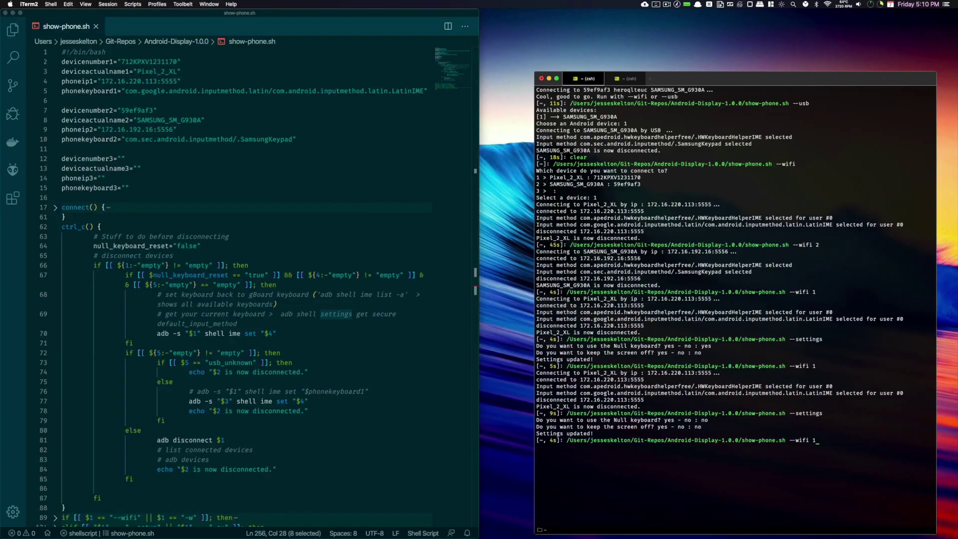
Step: Rerun show-phone.sh with --wifi 1, then leave the browser's address search and swipe to another home screen page on the Pixel
key(Return)
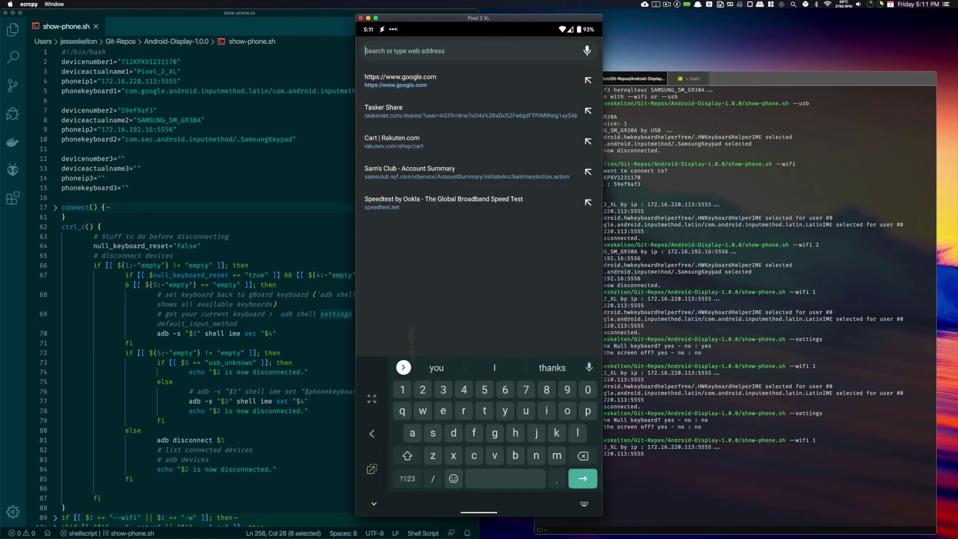
drag(484, 515, 479, 277)
drag(559, 355, 394, 361)
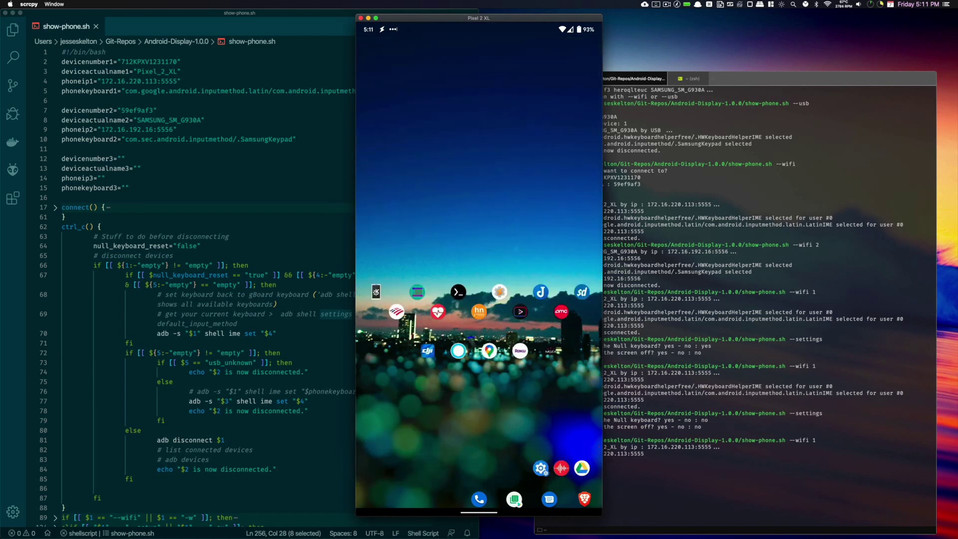
Step: Open the terminal app on the mirrored Pixel and try entering ech in it from the computer's keyboard
click(387, 299)
drag(479, 494, 482, 471)
click(458, 293)
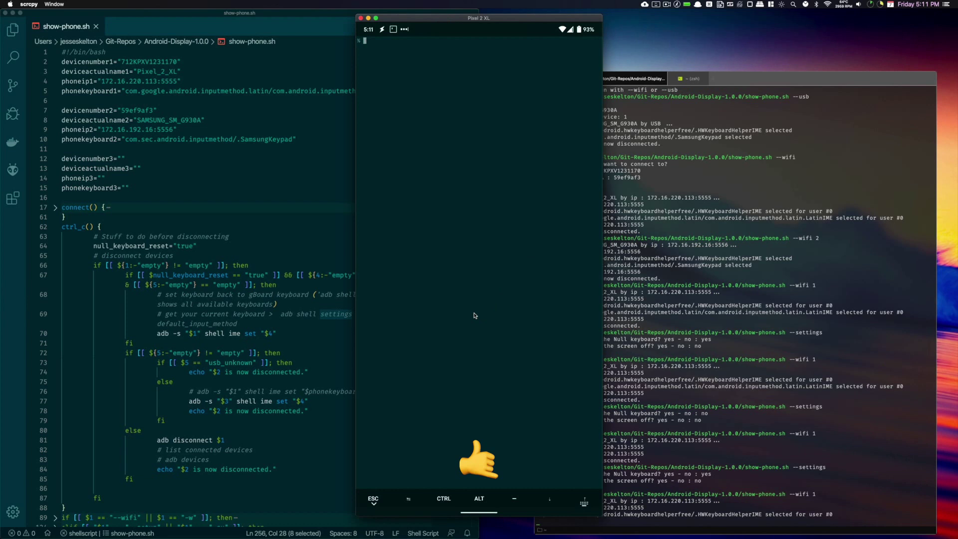
text(echo yay)
key(Return)
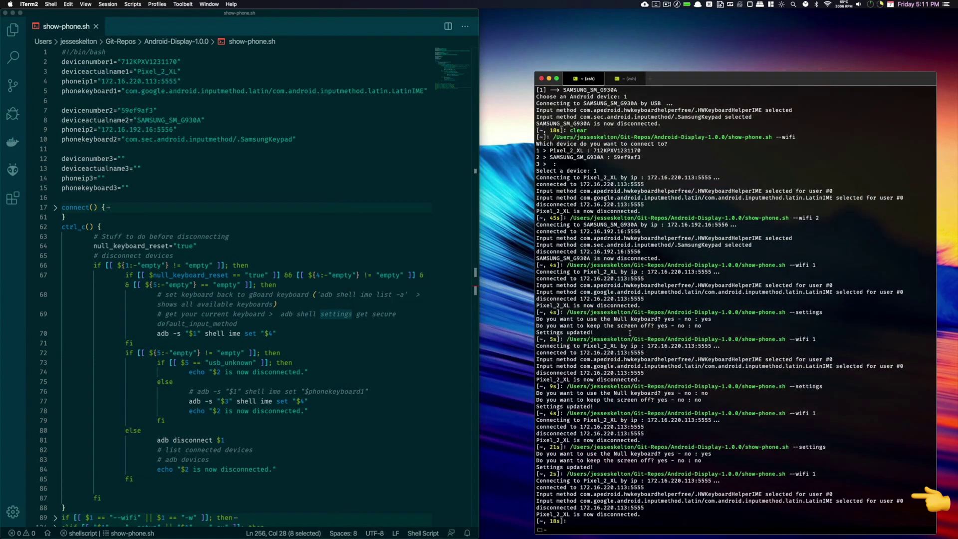
Step: Highlight the saved details of device 2 and device 1 in show-phone.sh to examine them
drag(299, 139, 93, 106)
click(244, 101)
drag(308, 93, 79, 53)
Step: Clear the terminal and run show-phone.sh with --show to list the saved devices
click(681, 319)
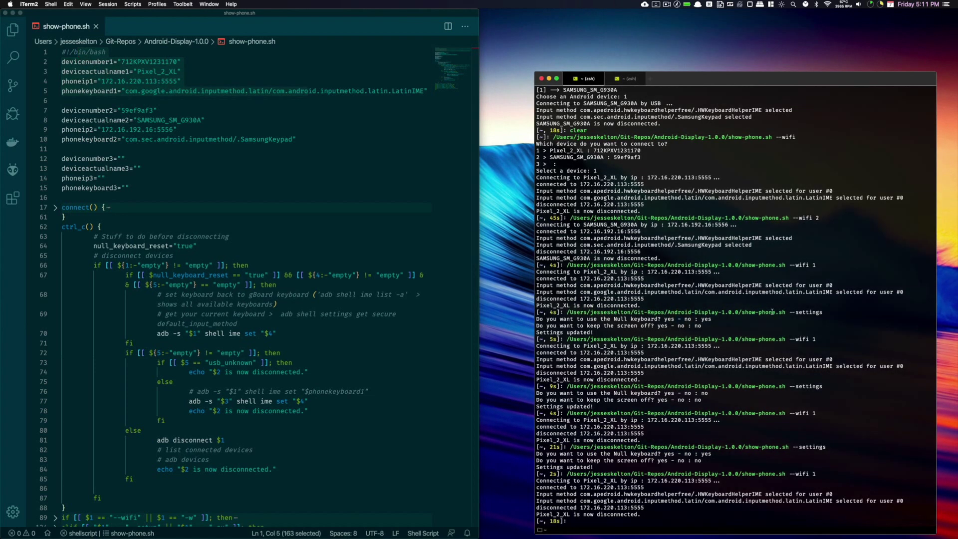
key(Return)
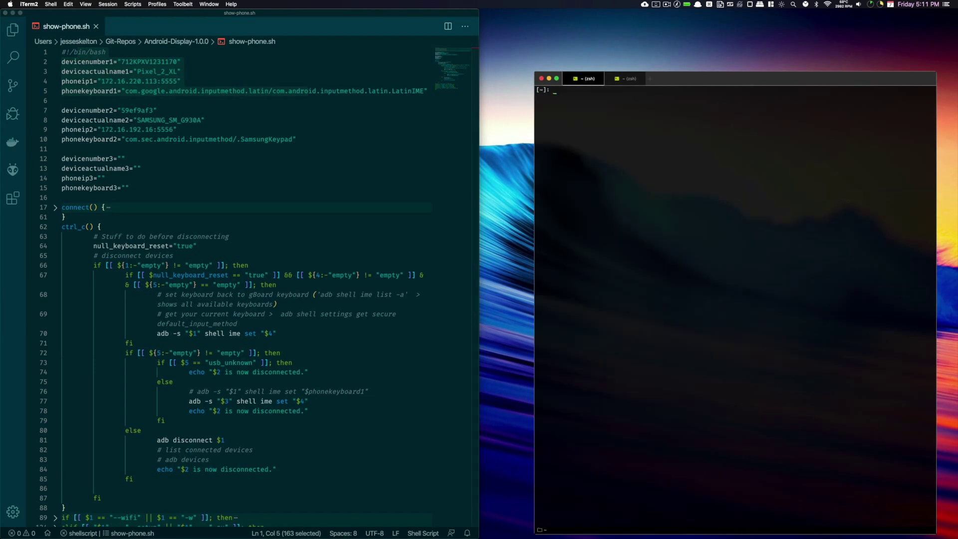
key(Up)
key(Up)
key(BackSpace)
key(BackSpace)
key(BackSpace)
key(BackSpace)
key(BackSpace)
key(BackSpace)
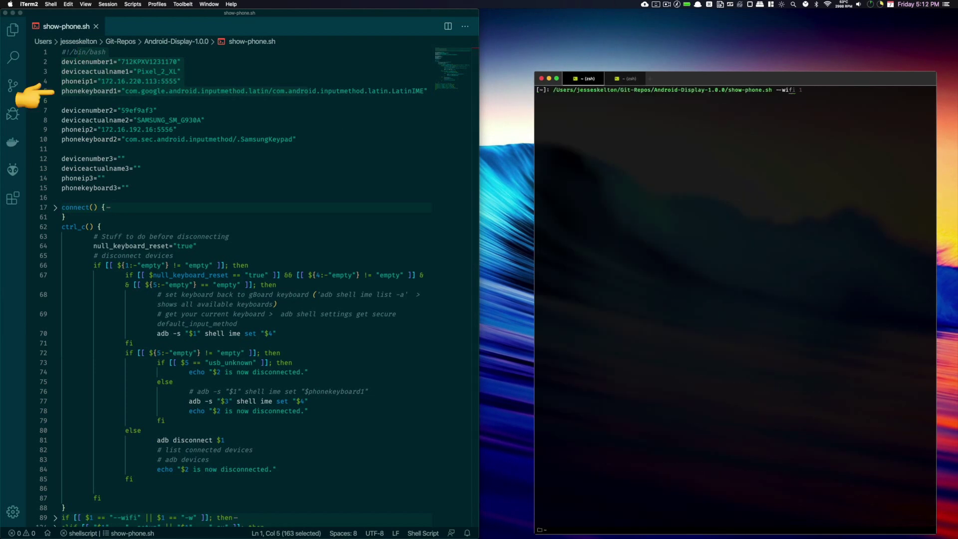
text(show)
key(Return)
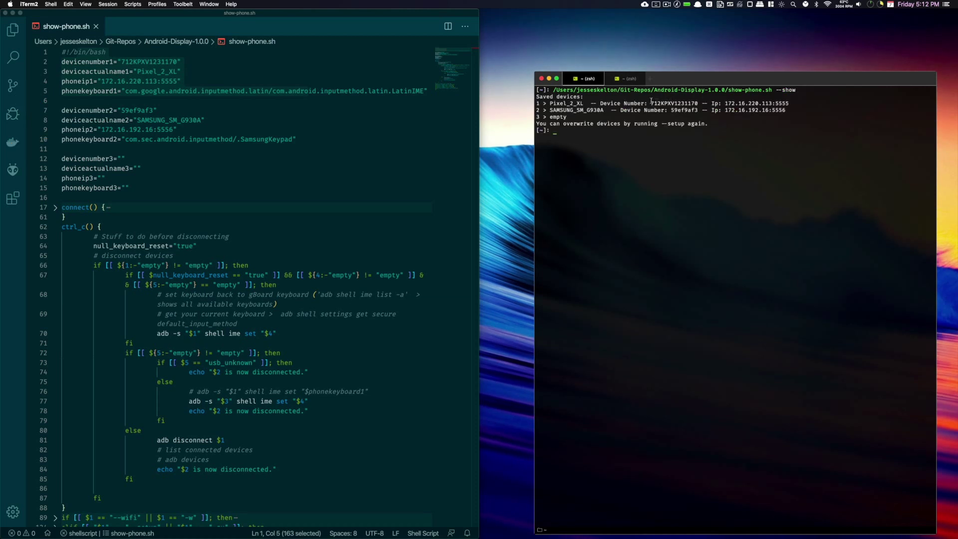
triple_click(735, 137)
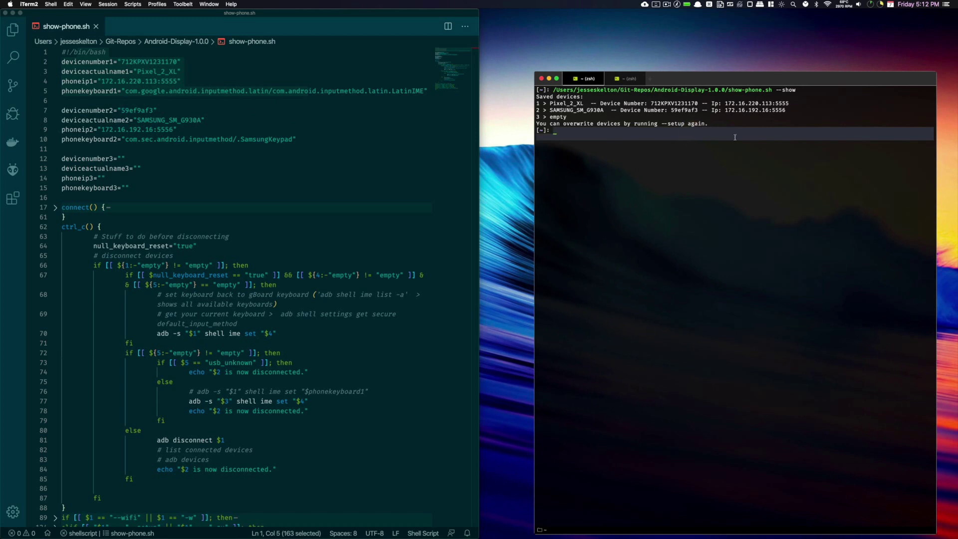
Step: Run show-phone.sh with --reset and answer no to removing all setup phones
key(Up)
text(reset)
key(Return)
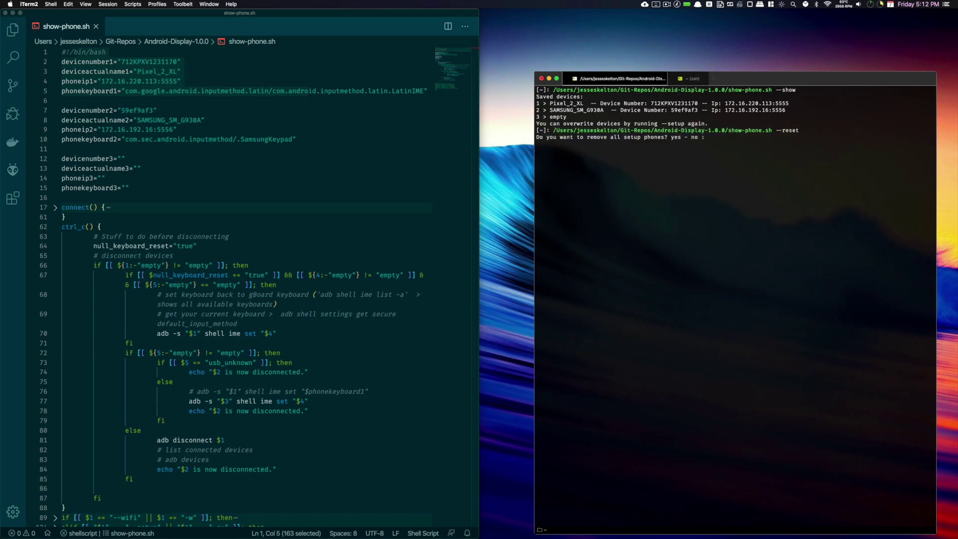
key(Return)
Step: Run show-phone.sh with --reset again and answer yes to removing all setup phones
key(Up)
key(Return)
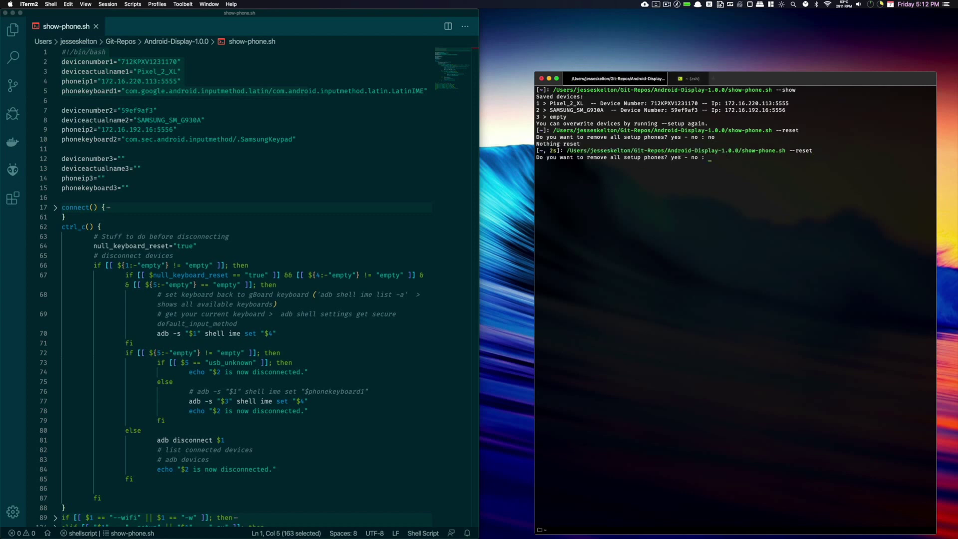
text(yess)
key(BackSpace)
key(Return)
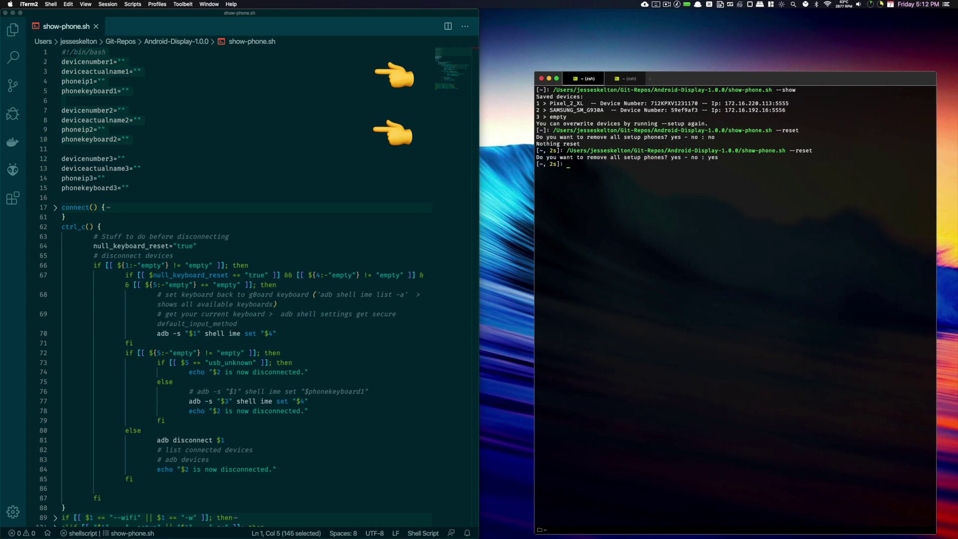
Step: Rerun show-phone.sh with --show to check the saved device slots after the reset
key(Up)
key(Up)
key(Up)
key(Down)
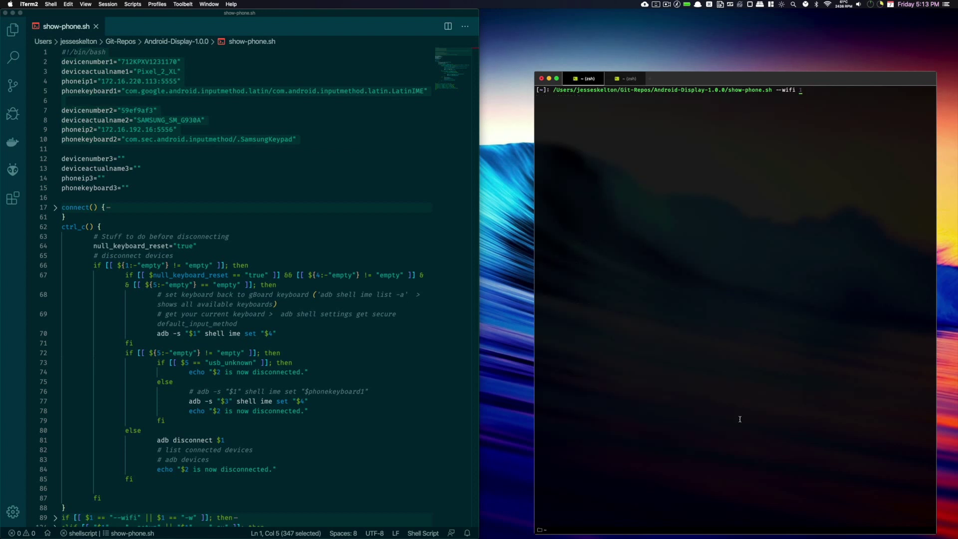
Step: Mirror the Pixel with show-phone.sh --wifi 1, close its mirror and clear the terminal
text(1.0.0/show-phone.sh --wifi 1)
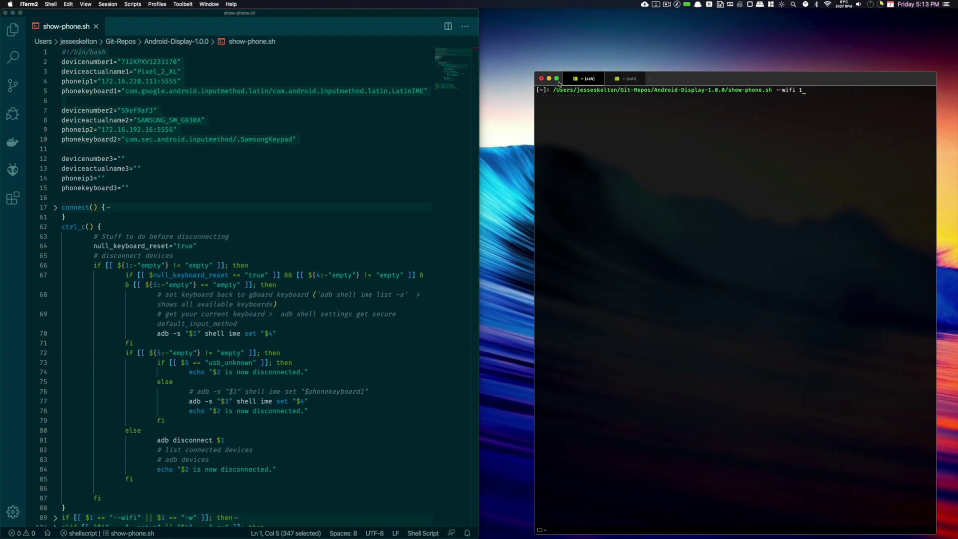
click(833, 131)
key(Return)
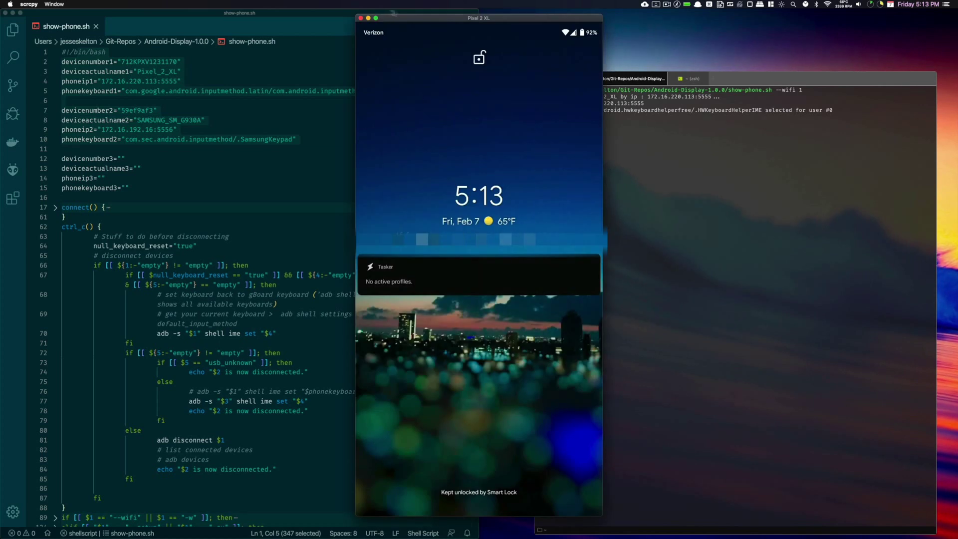
click(361, 19)
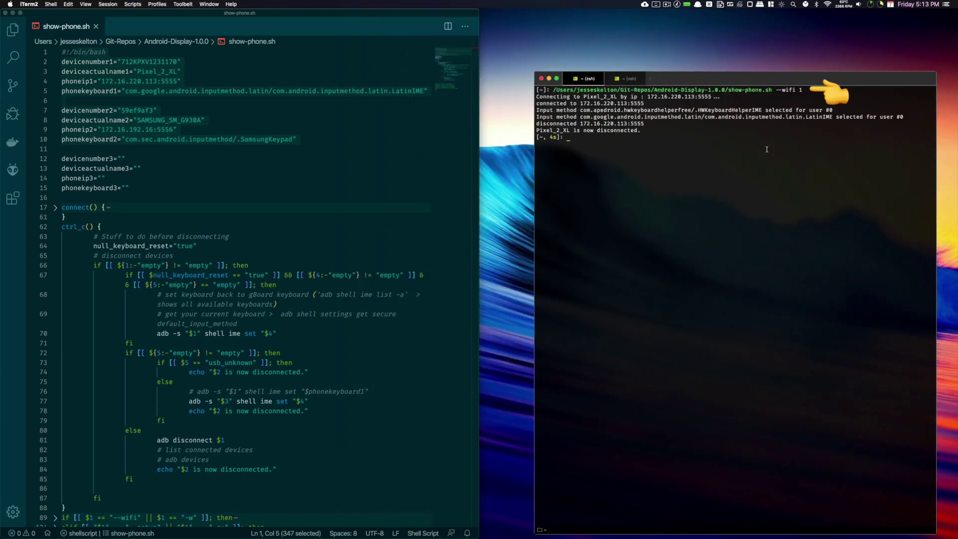
text(clear)
key(Return)
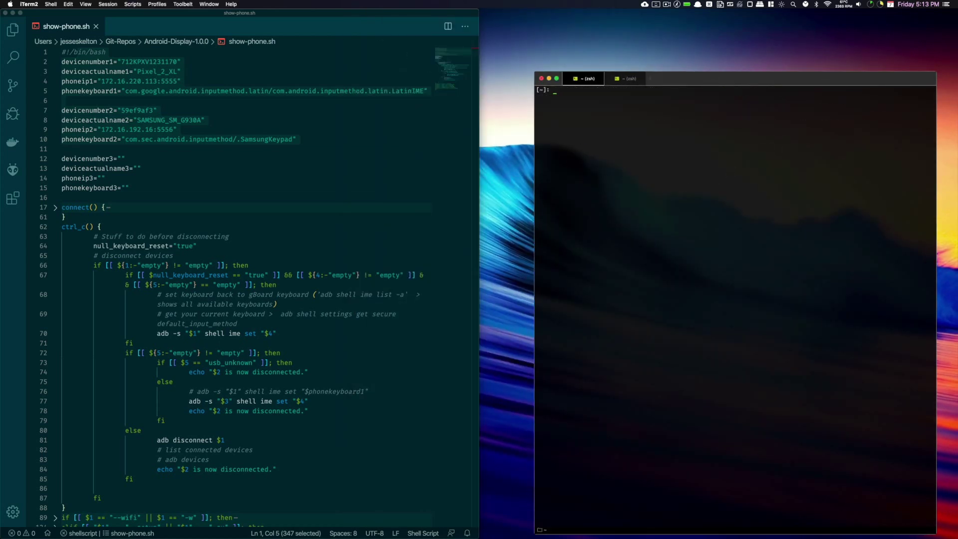
Step: Close the code editor window showing show-phone.sh and launch Automator
click(218, 109)
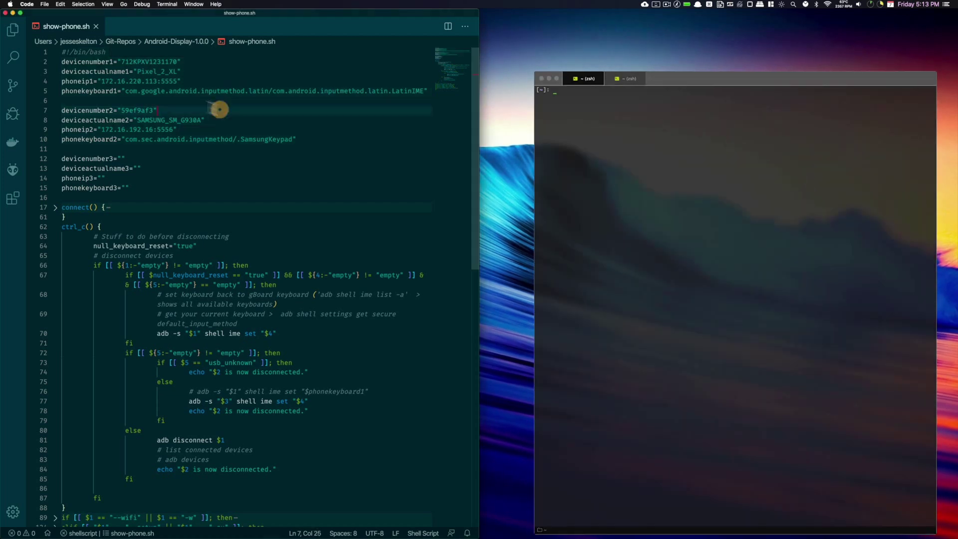
click(6, 13)
key(super+space)
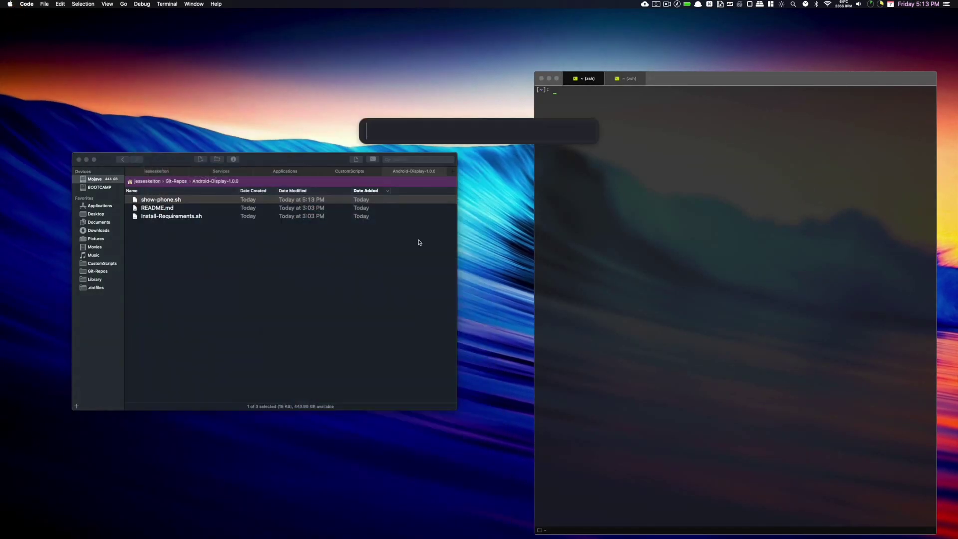
text(automator)
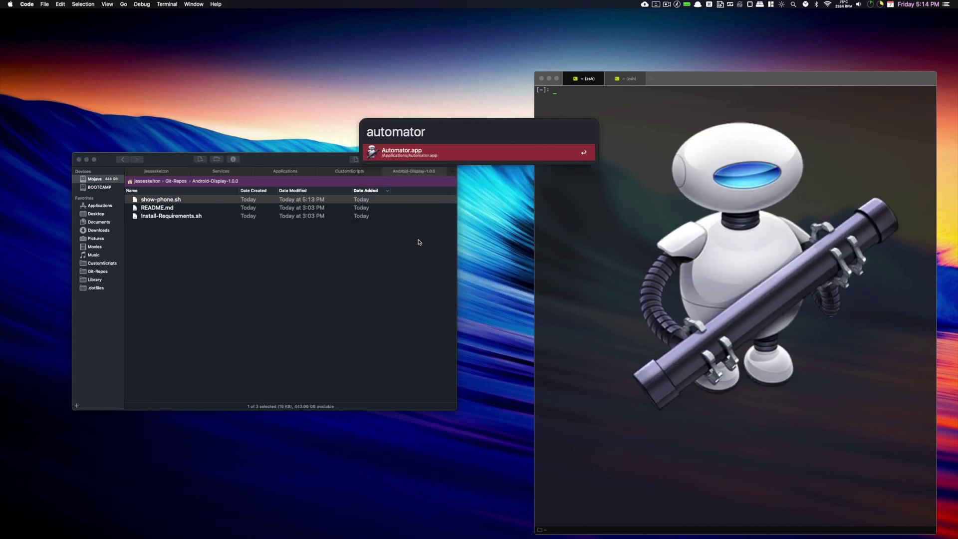
key(Return)
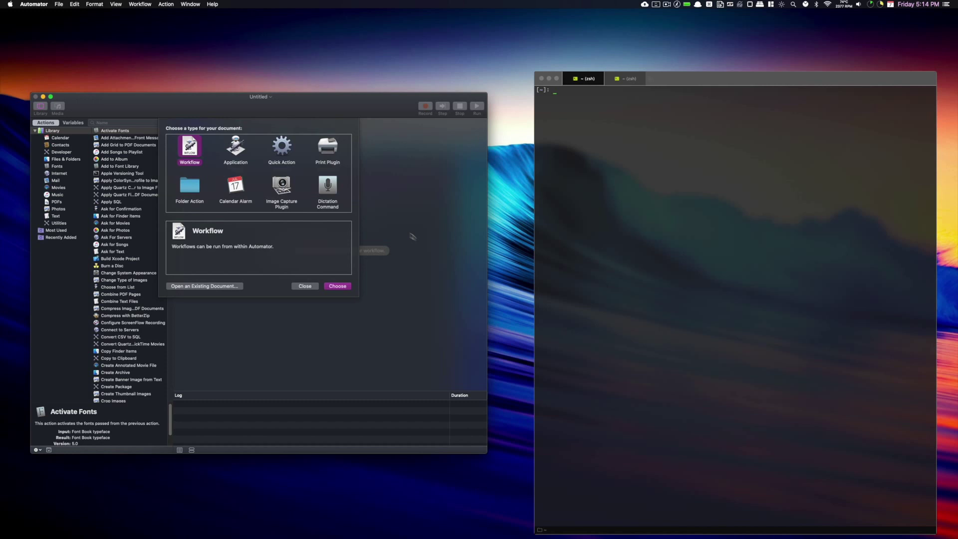
Step: Create a Quick Action document and add a Run Shell Script action to its workflow
click(281, 145)
click(337, 286)
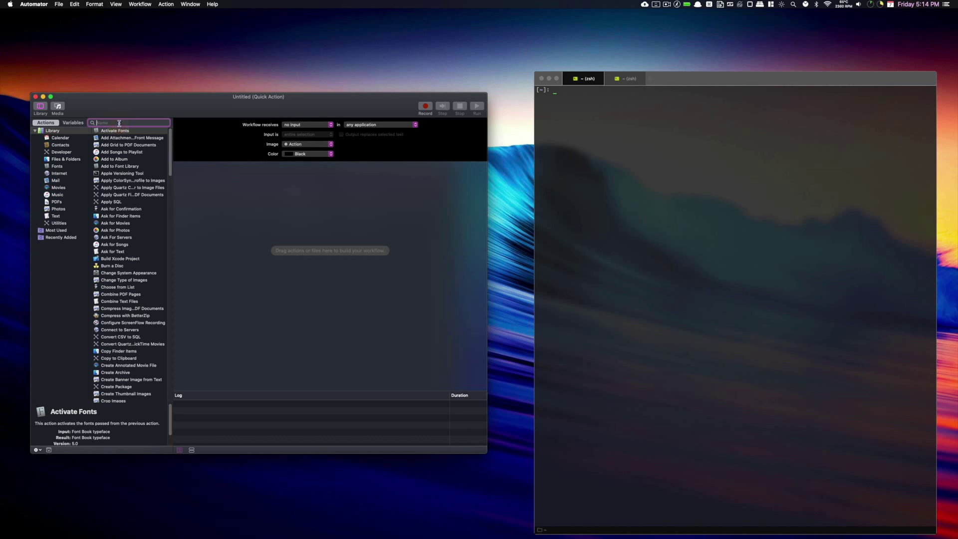
text(shell)
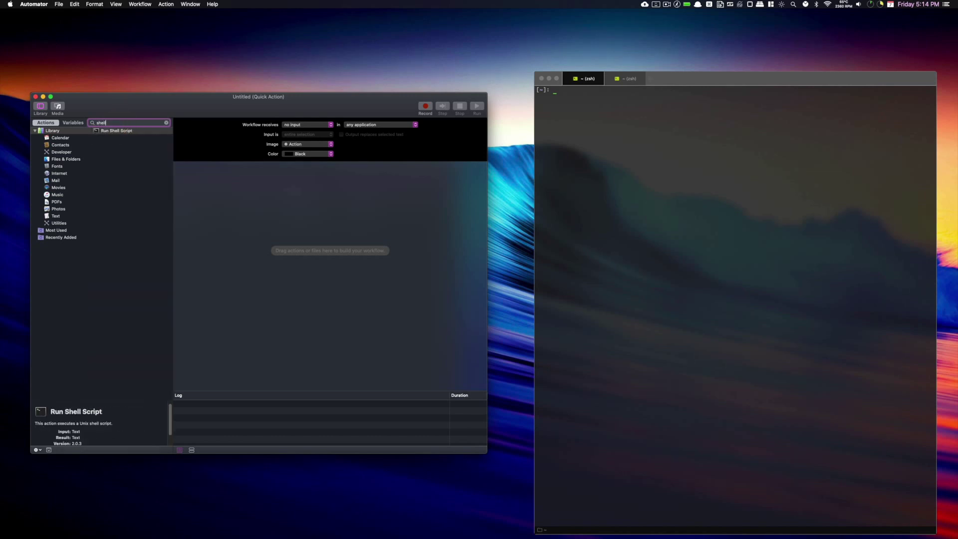
drag(132, 132, 316, 258)
Step: Set the script's shell to /bin/bash and keep the workflow receiving no input
click(232, 185)
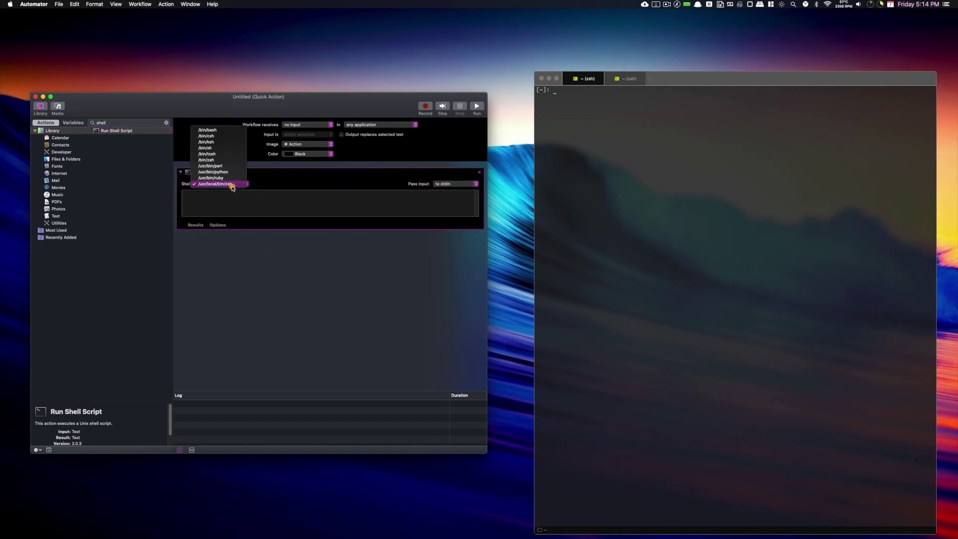
click(223, 131)
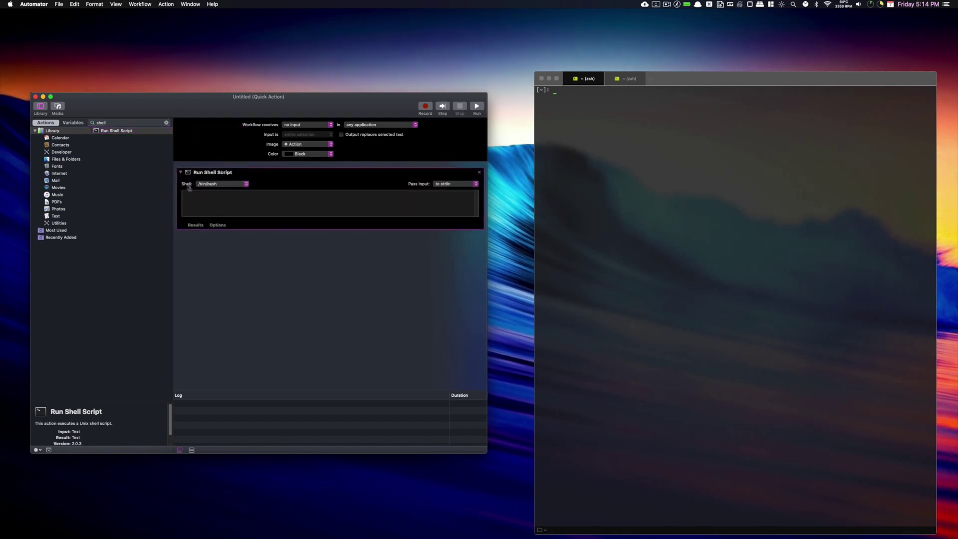
click(314, 125)
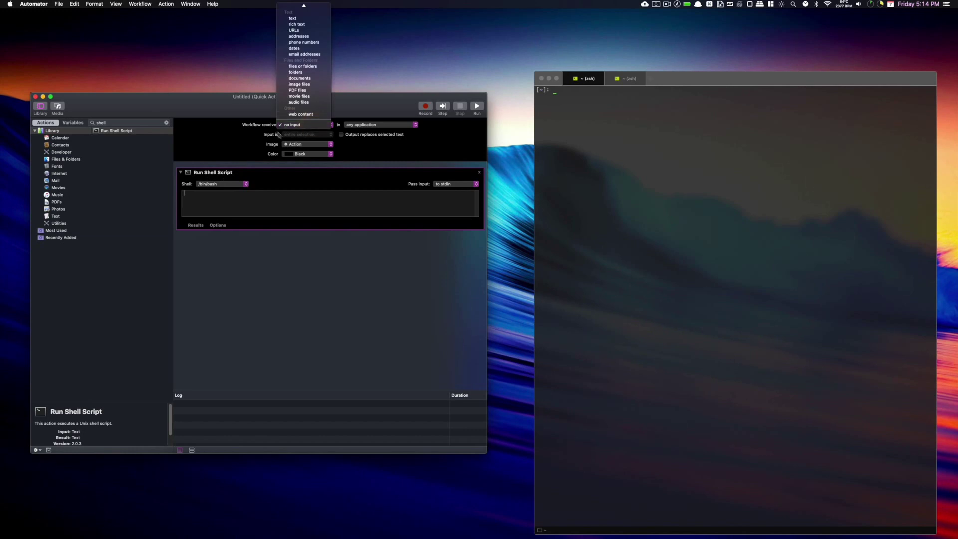
click(299, 126)
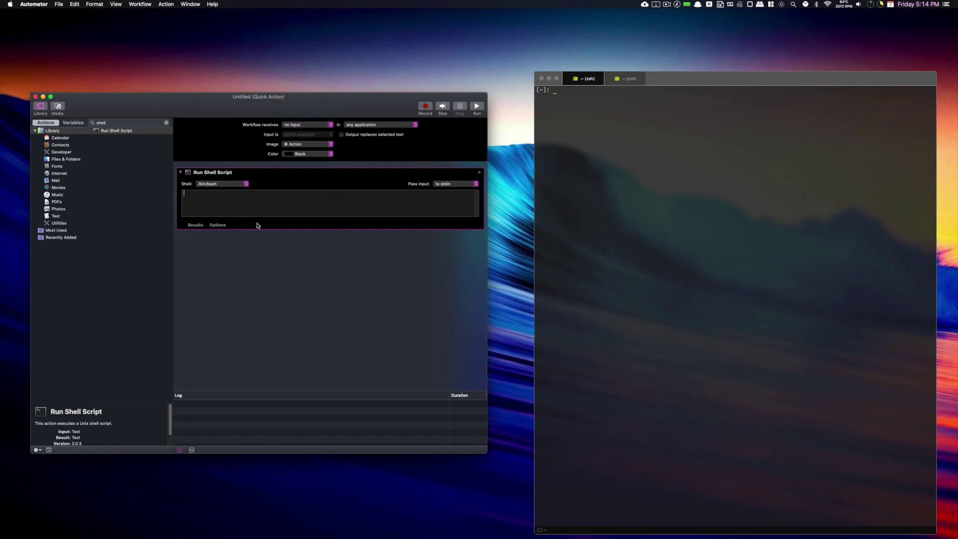
Step: Paste export PATH=/usr/local/bin:$PATH as the first line of the shell script
text(export PATH=/usr/local/bin:$PATH)
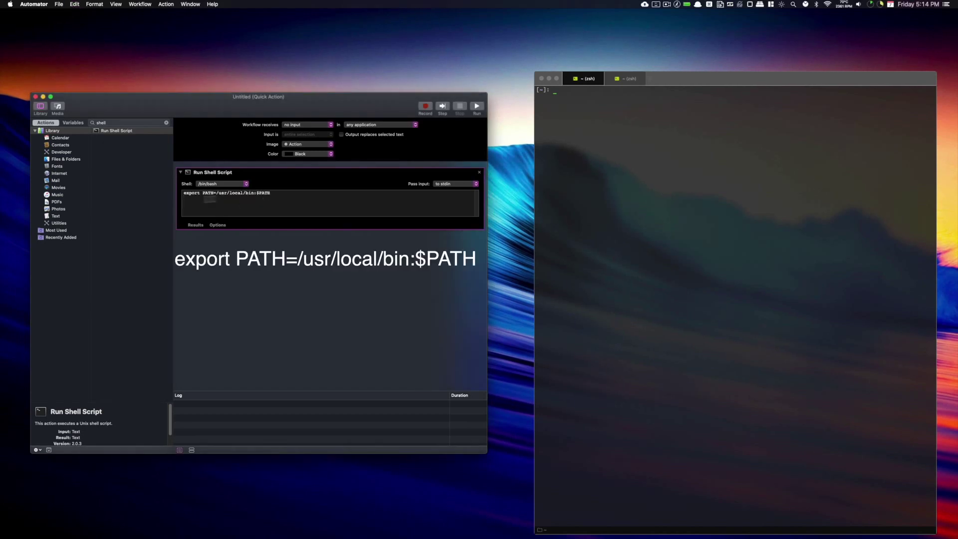
drag(271, 194, 178, 196)
click(237, 196)
click(689, 165)
text(scrcp)
key(BackSpace)
key(BackSpace)
key(BackSpace)
key(BackSpace)
key(BackSpace)
text(ad)
key(BackSpace)
key(BackSpace)
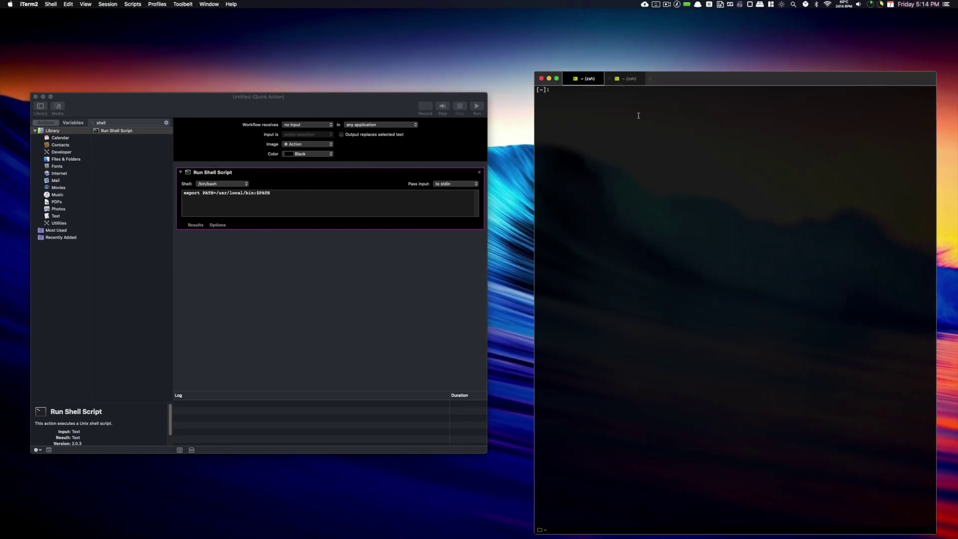
Step: Copy the full show-phone.sh --wifi 1 command from the terminal into the Quick Action's script below the PATH line, ending it with &
key(Up)
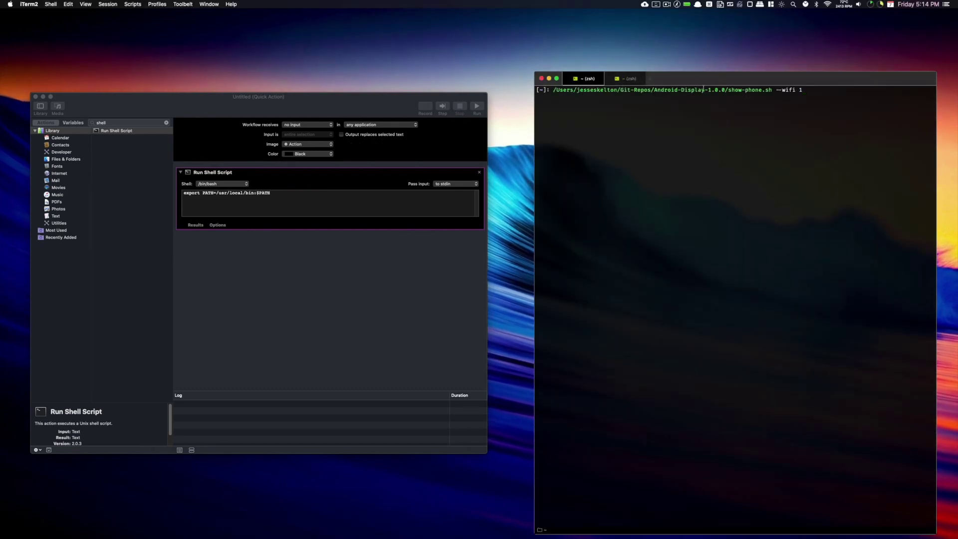
drag(812, 88, 567, 92)
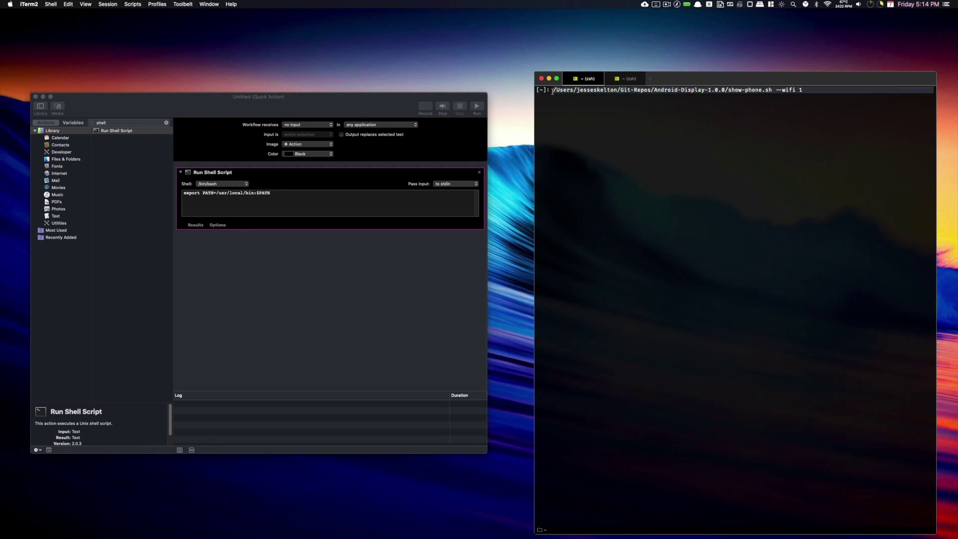
right_click(580, 89)
click(619, 197)
click(289, 199)
right_click(284, 201)
click(319, 223)
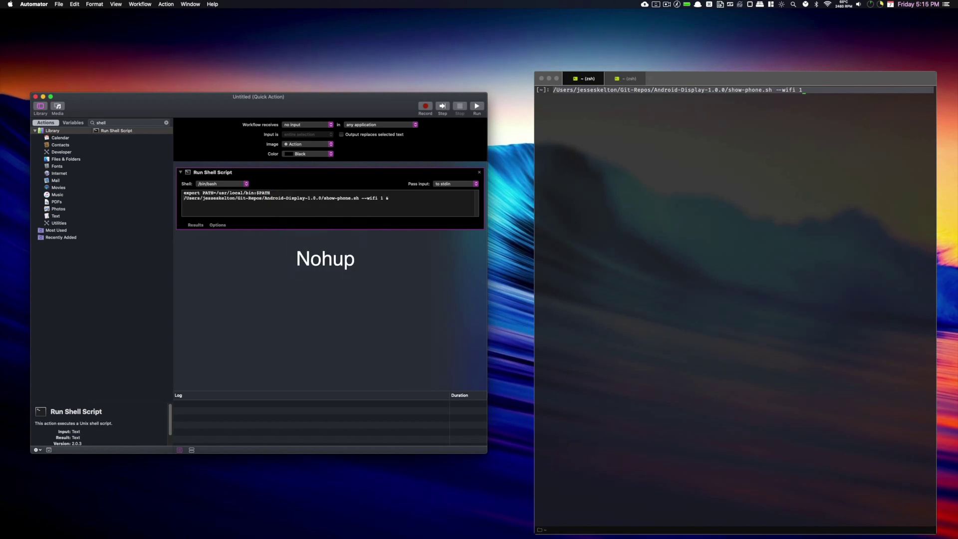
Step: Prefix the show-phone.sh --wifi 1 & line of the shell script with nohup
text(nohup)
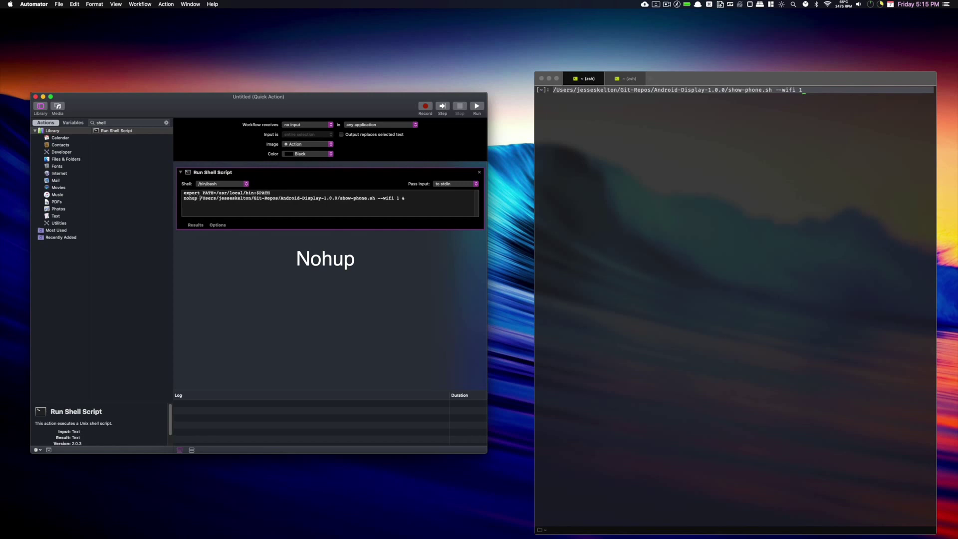
double_click(190, 198)
click(422, 204)
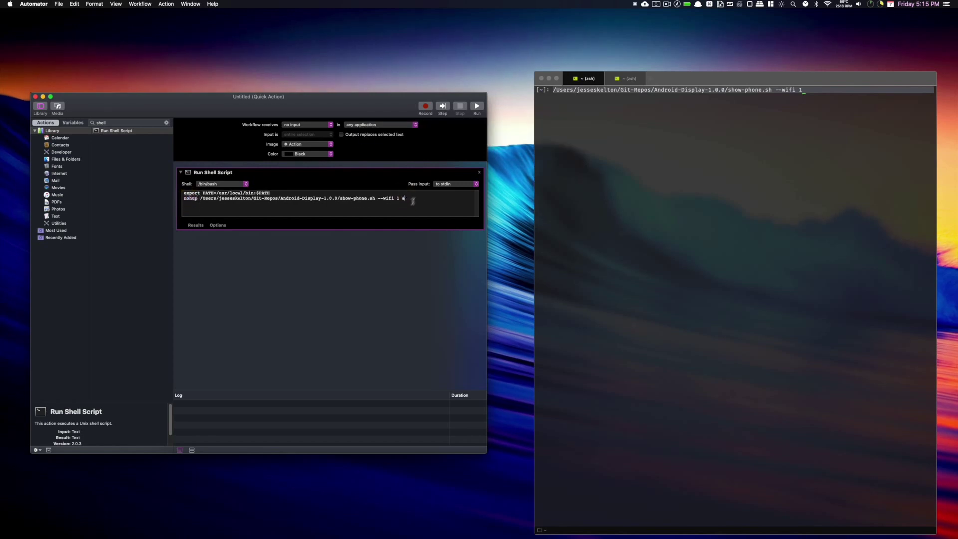
click(408, 206)
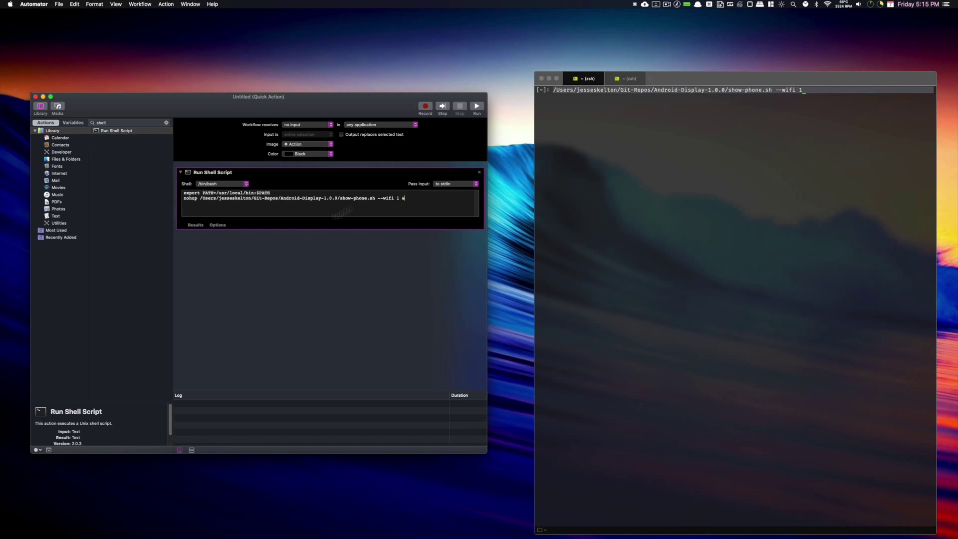
Step: Test-run the workflow, unlocking the mirrored Pixel 2 XL and closing its window
click(477, 108)
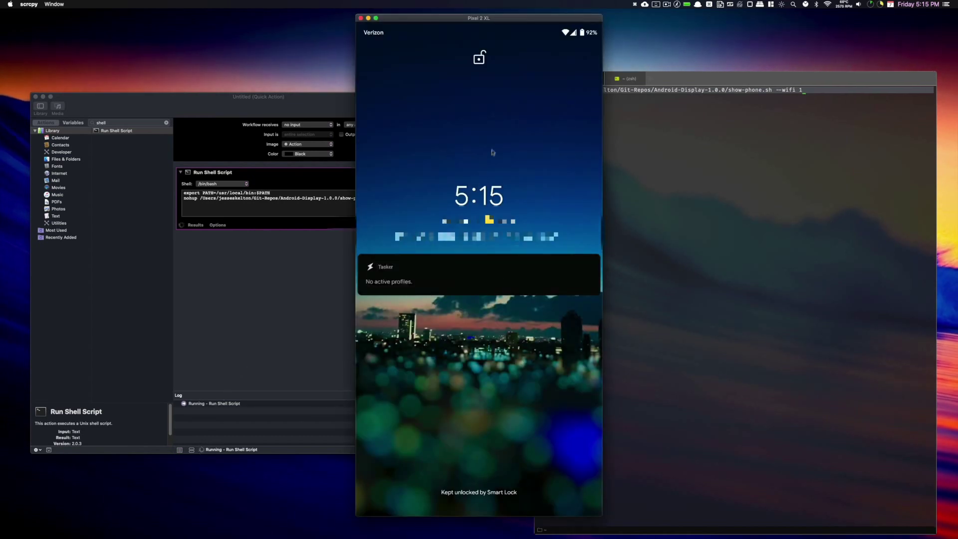
drag(503, 302, 533, 47)
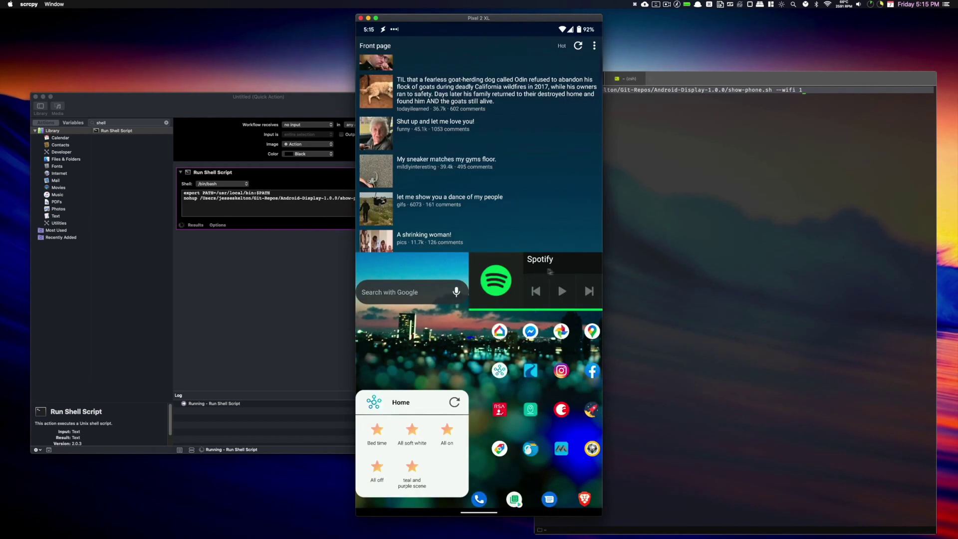
click(361, 18)
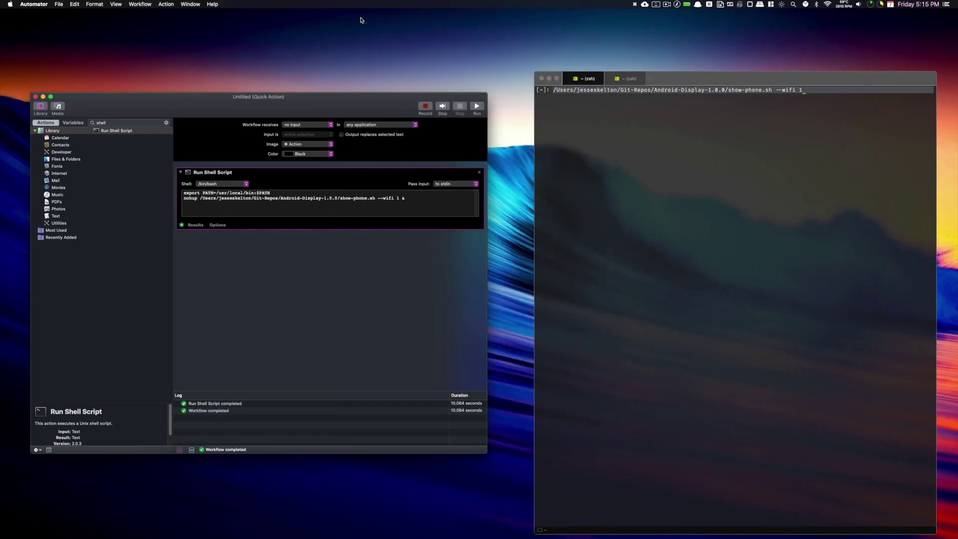
Step: Examine the workflow log entries and the Run Shell Script results of the test run
click(204, 412)
click(207, 404)
click(206, 412)
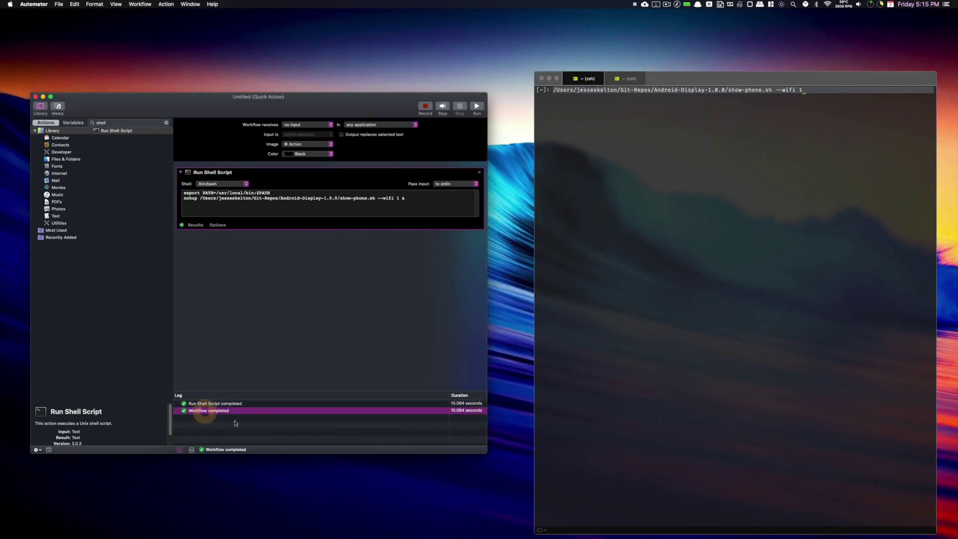
click(197, 225)
click(218, 247)
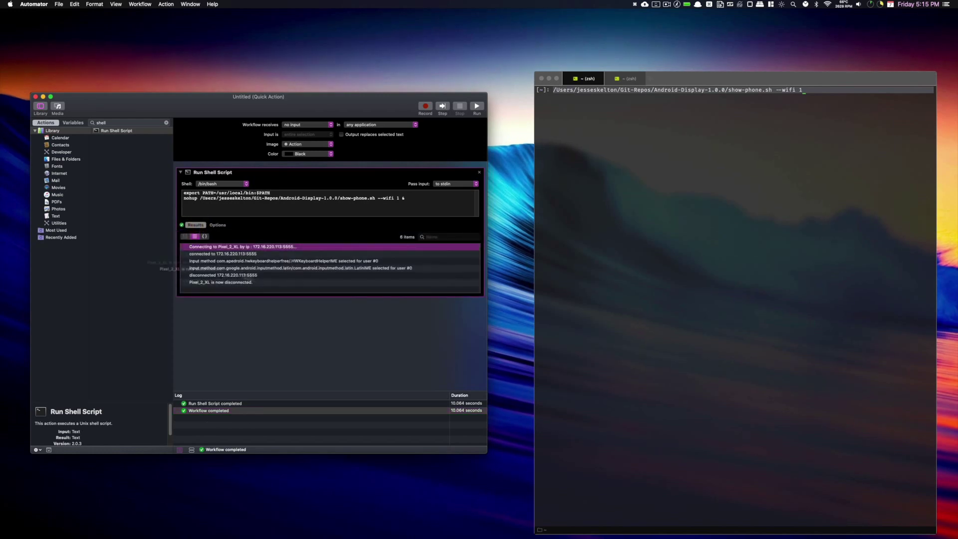
click(635, 188)
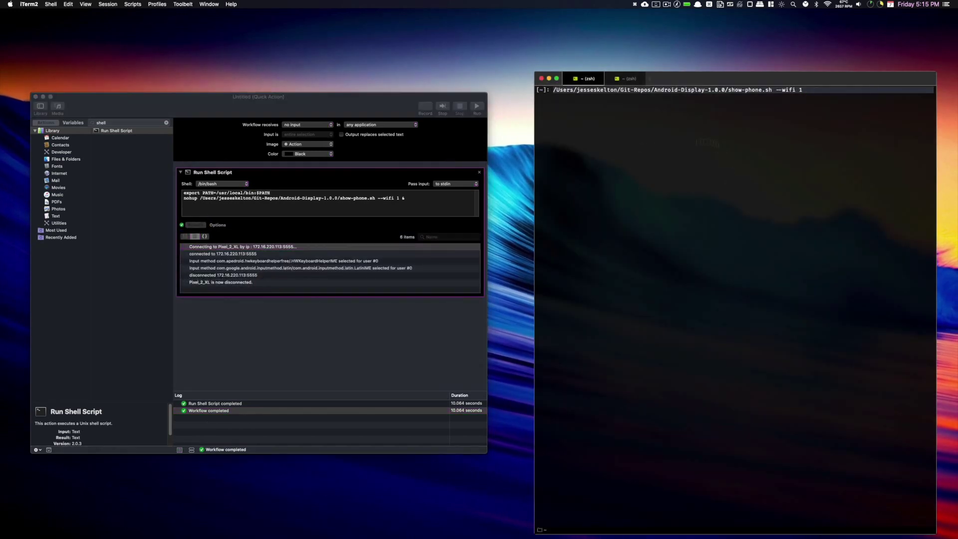
click(294, 300)
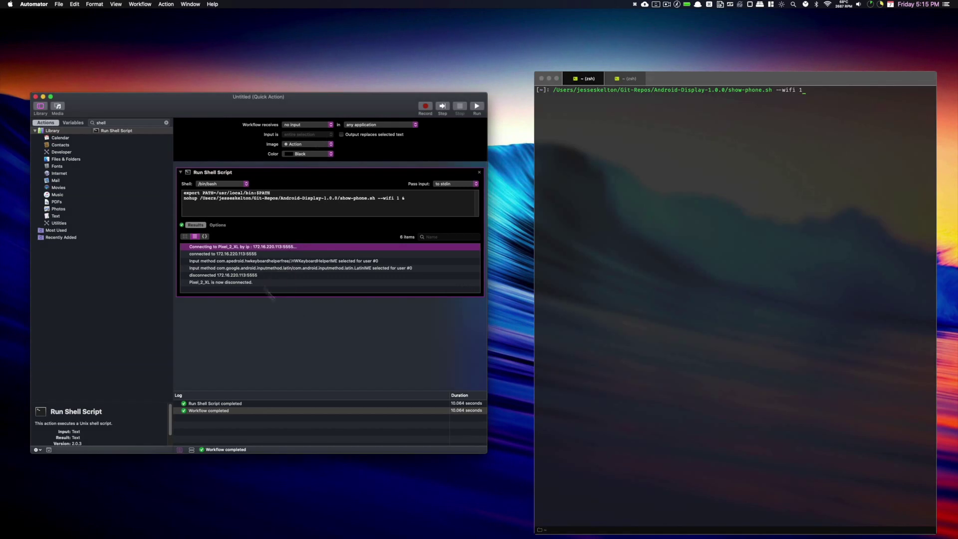
Step: Save the Quick Action as Show-Pixel-Wifi
click(58, 4)
click(67, 46)
text(Show-Pixel-Wifi)
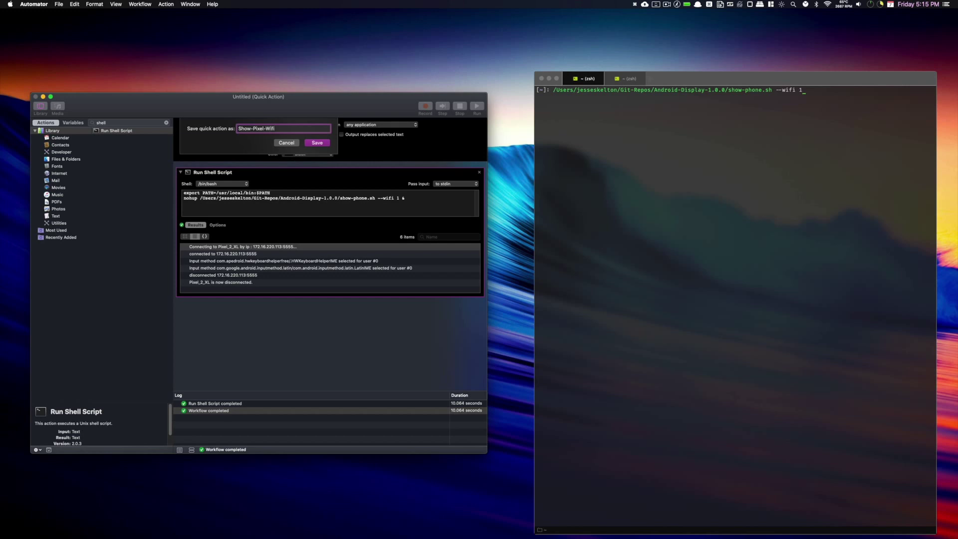
click(313, 143)
Step: Create a second Quick Action with the same nohup script but ending in --wifi 2 &, and test-run it on the Samsung phone
click(59, 4)
click(63, 12)
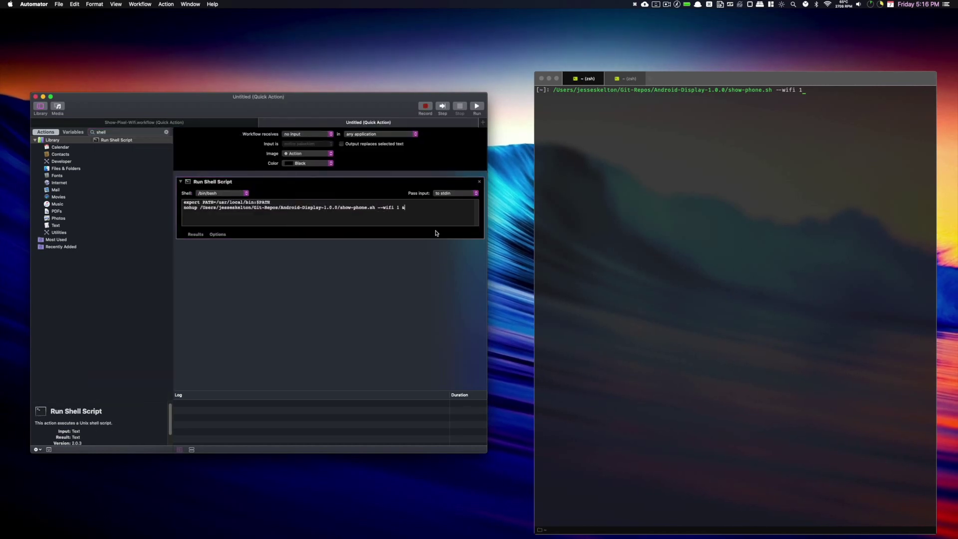
key(super+r)
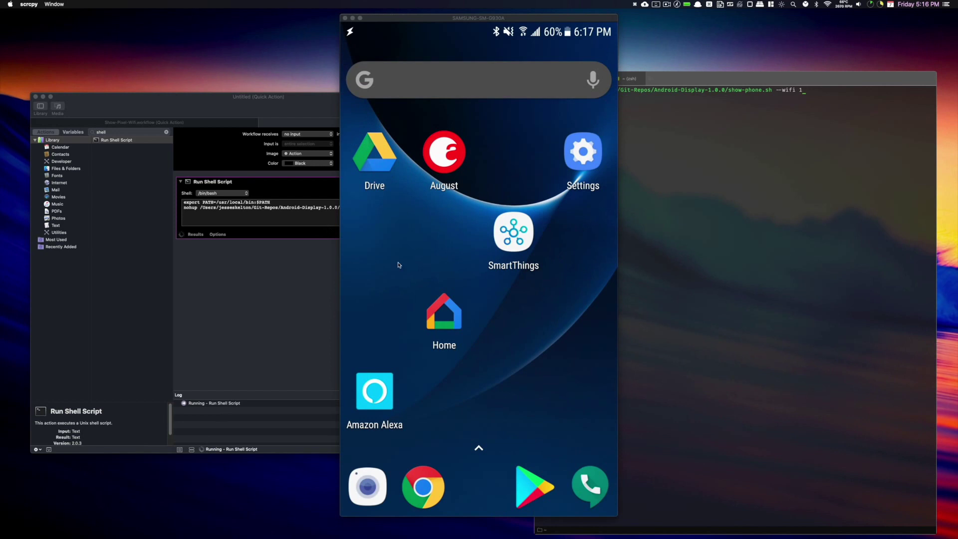
click(583, 267)
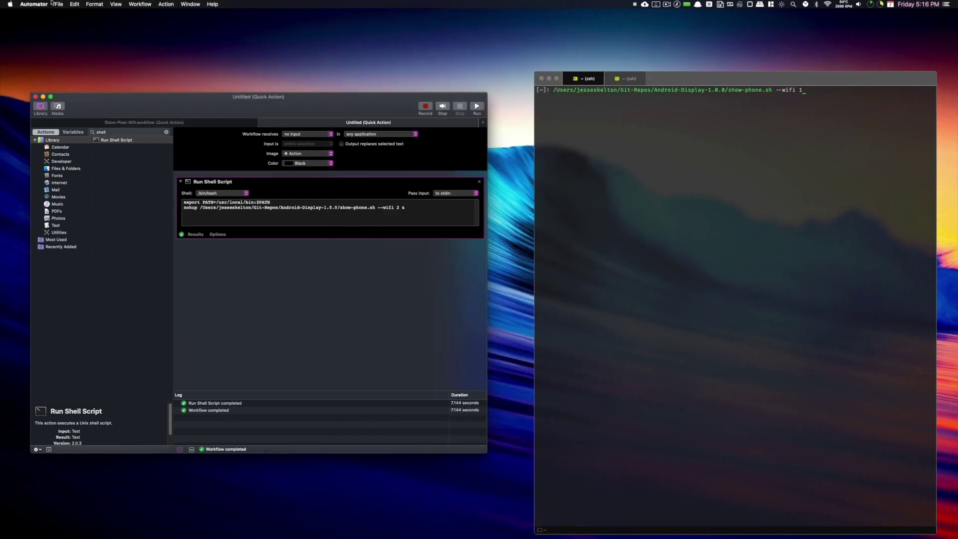
Step: Save the second Quick Action as Show-Samsung-Wifi
key(super+s)
text(Show-Samsung-Wifi)
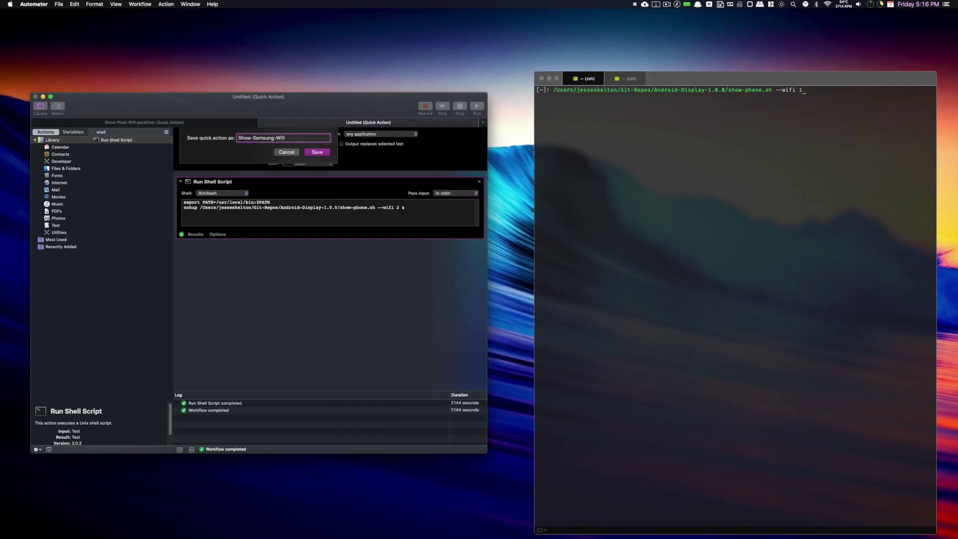
click(321, 152)
Step: Switch to ForkLift and check the saved workflow files in the user's Library/Services folder
click(214, 123)
key(super+Tab)
click(220, 171)
click(173, 181)
double_click(174, 207)
click(184, 215)
click(176, 199)
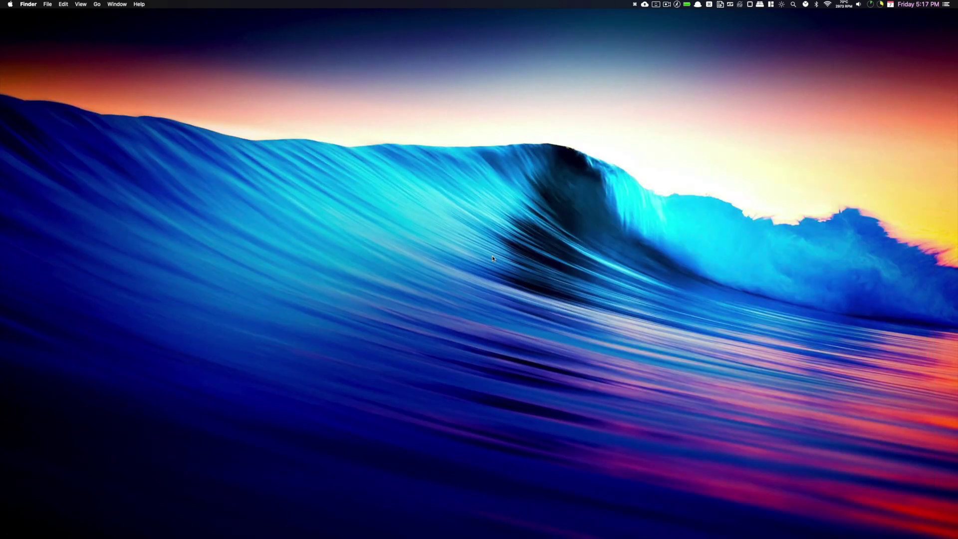
Step: Open System Preferences and bring up the General group of Services in the Keyboard shortcuts
key(super+space)
text(system preferences)
key(Return)
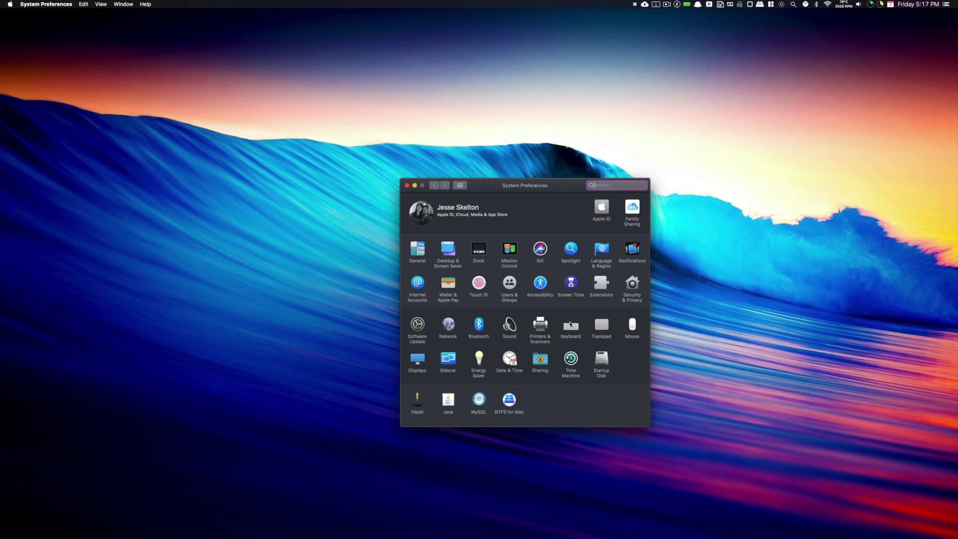
click(571, 326)
click(514, 206)
click(467, 270)
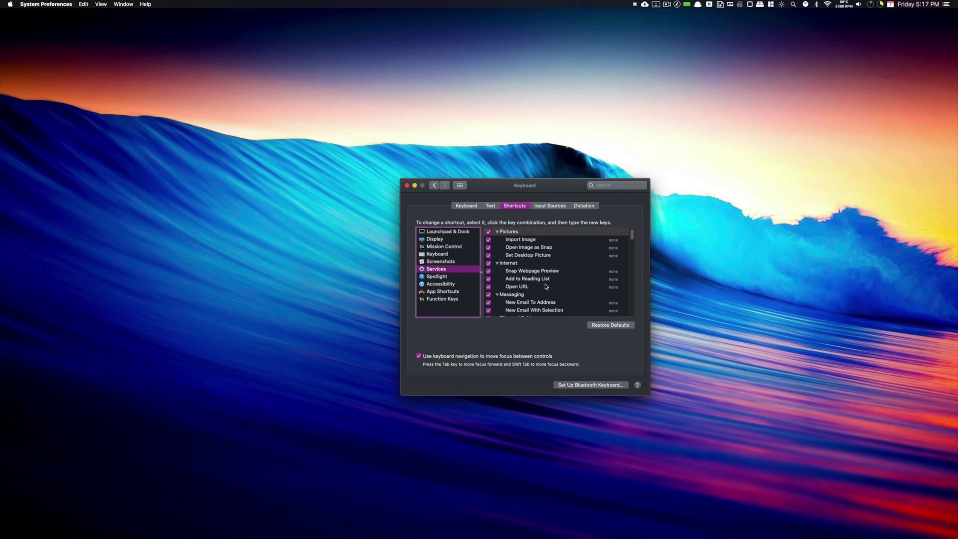
scroll(547, 285, down, 10)
scroll(547, 285, down, 10)
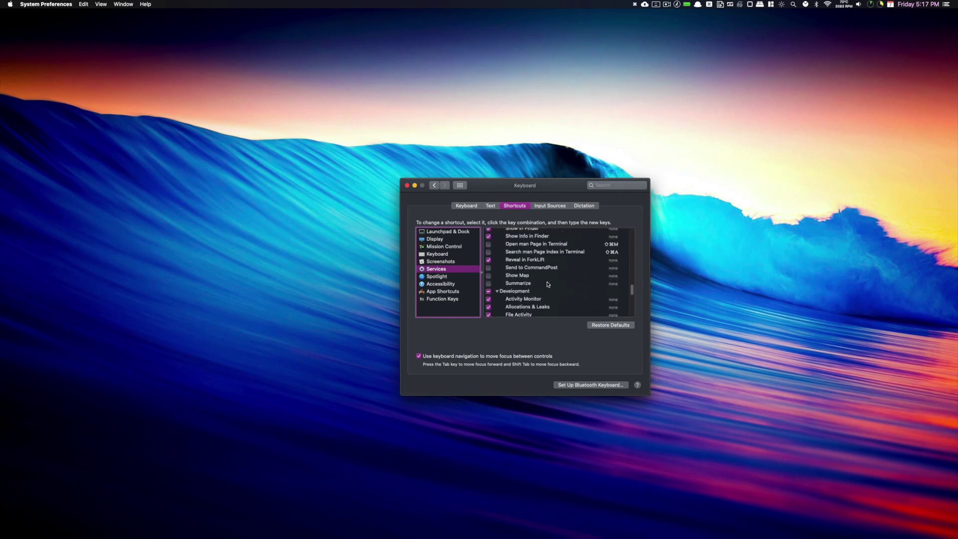
scroll(547, 284, down, 1)
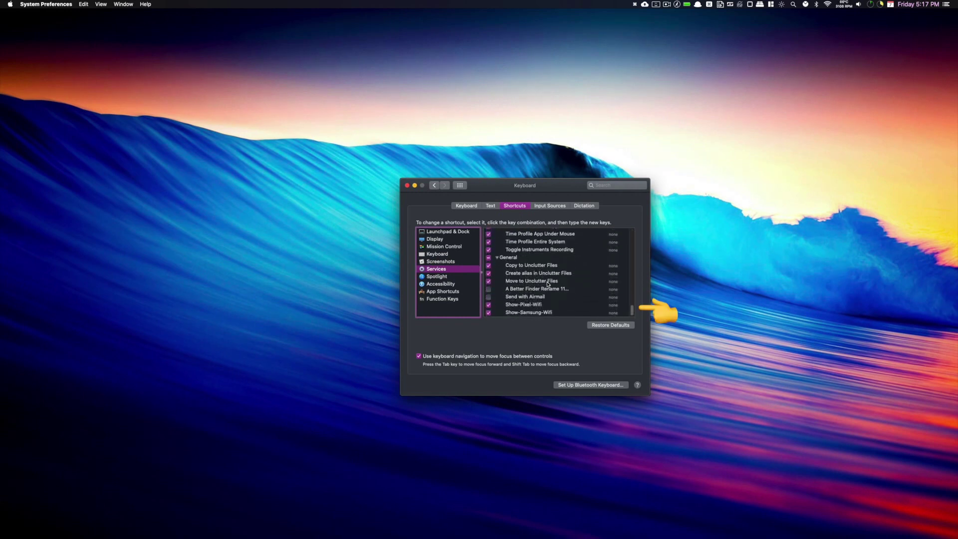
Step: Assign the shortcut Control+Option+Shift+Command+P to the Show-Pixel-Wifi service
click(536, 305)
click(536, 312)
click(535, 305)
click(536, 312)
click(545, 306)
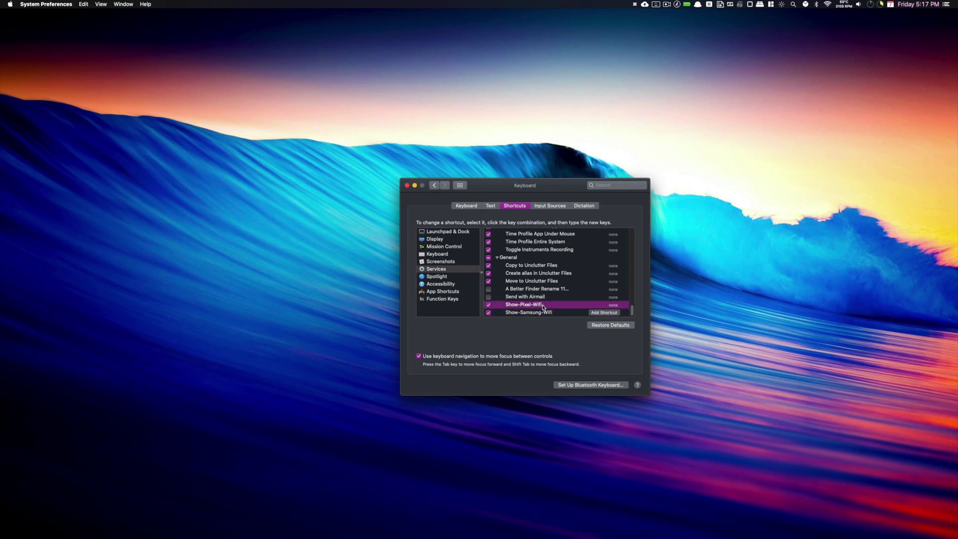
click(603, 305)
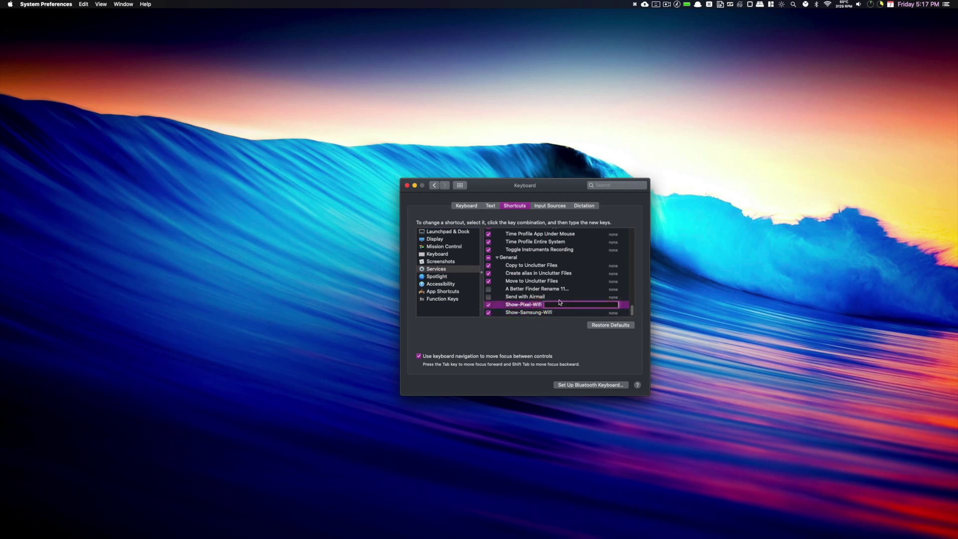
key(ctrl+alt+shift+super+p)
Step: Assign the shortcut Control+Option+Shift+Command+S to the Show-Samsung-Wifi service
click(566, 313)
click(602, 313)
key(ctrl+alt+shift+super+s)
click(566, 305)
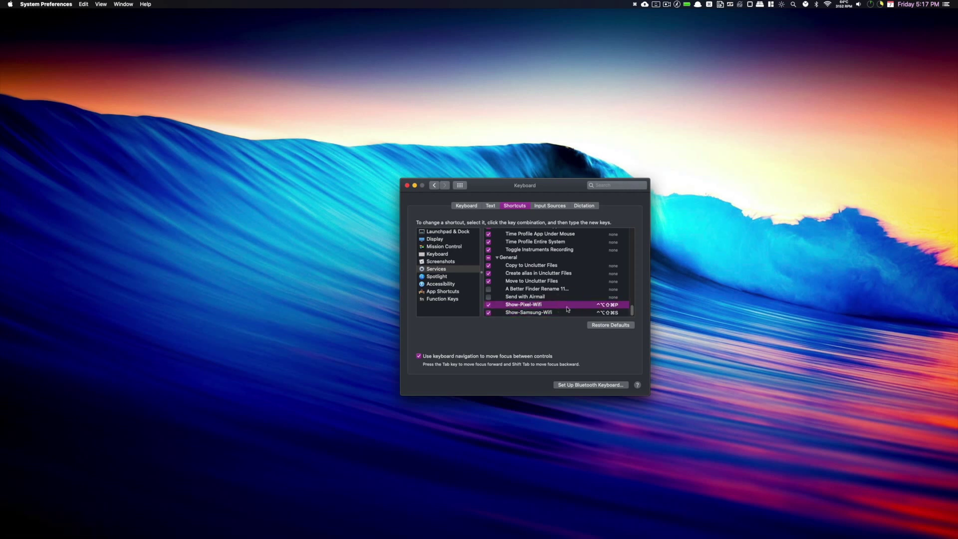
click(566, 312)
click(566, 306)
click(562, 313)
click(552, 305)
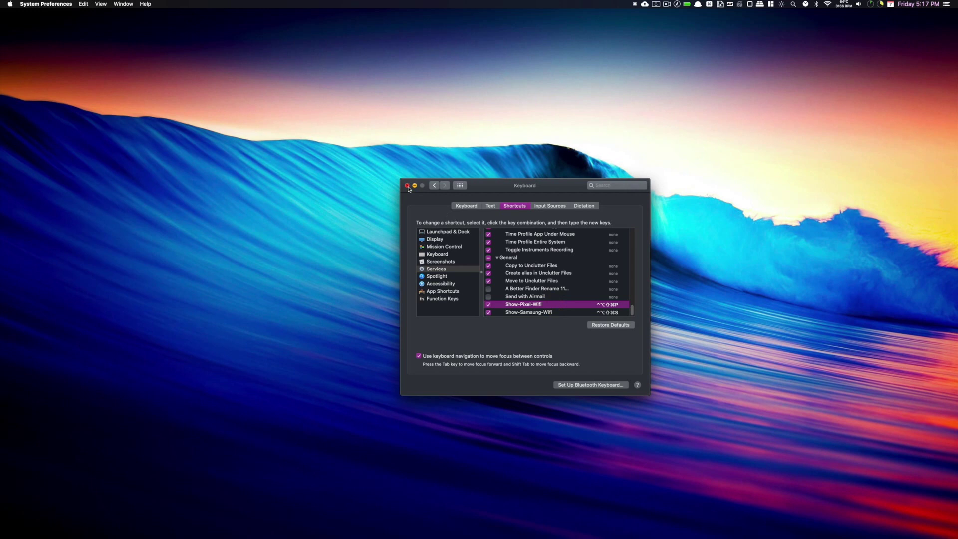
Step: Move the Keyboard preferences window aside and launch the Pixel mirror with its new shortcut
drag(499, 185, 152, 170)
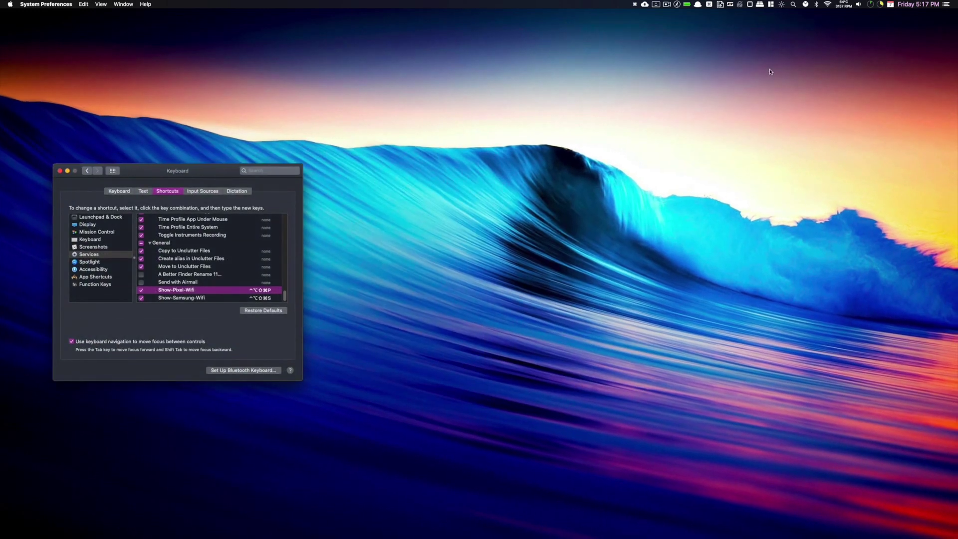
click(483, 255)
key(ctrl+alt+shift+super+p)
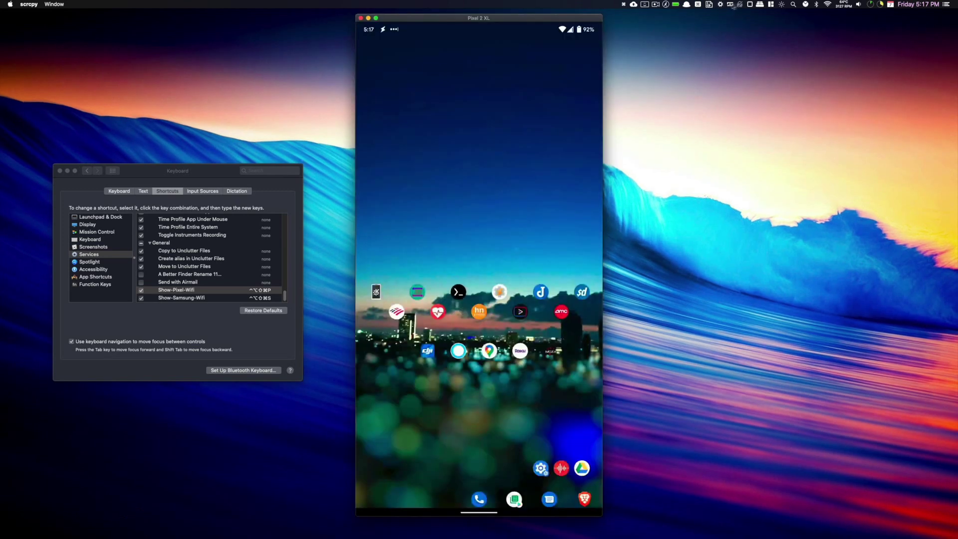
click(720, 7)
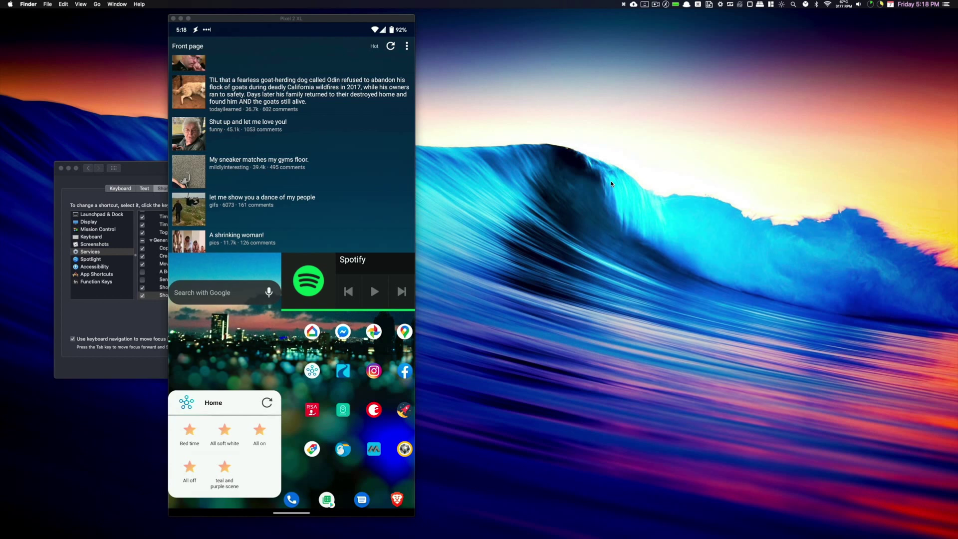
Step: Launch the Samsung mirror with its new shortcut and place its window beside the Pixel's
key(ctrl+alt+shift+super+s)
drag(496, 20, 586, 18)
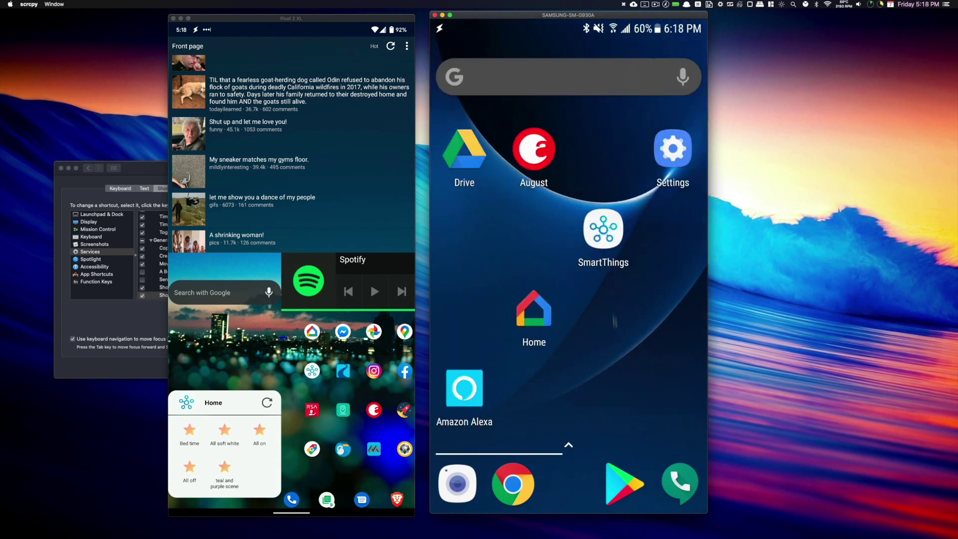
click(371, 282)
click(730, 4)
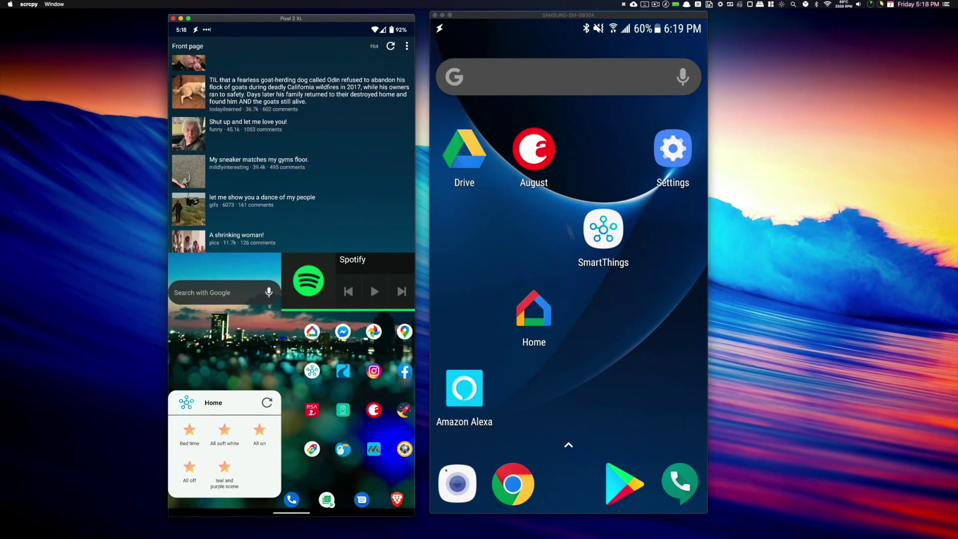
click(543, 84)
click(220, 293)
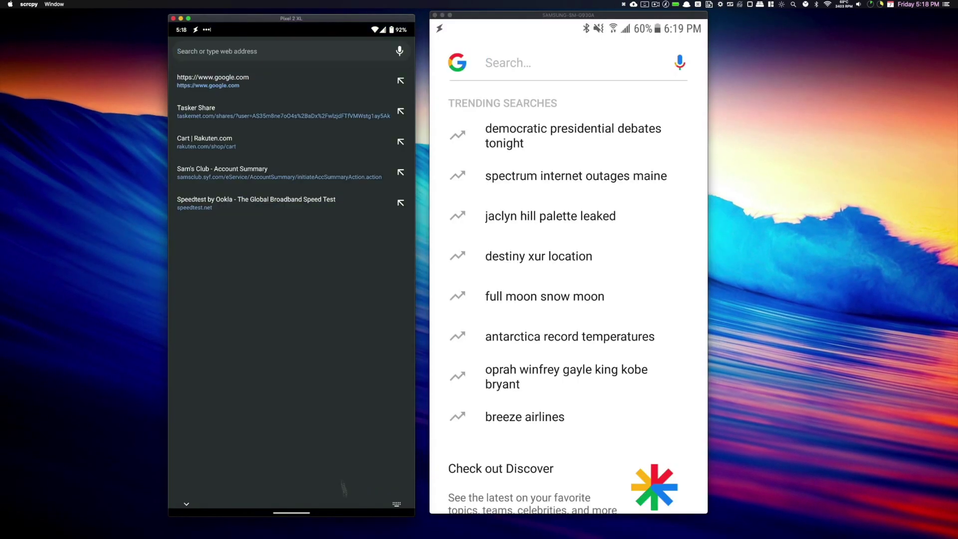
click(568, 63)
text(test)
click(279, 52)
text(test)
middle_click(346, 68)
middle_click(449, 70)
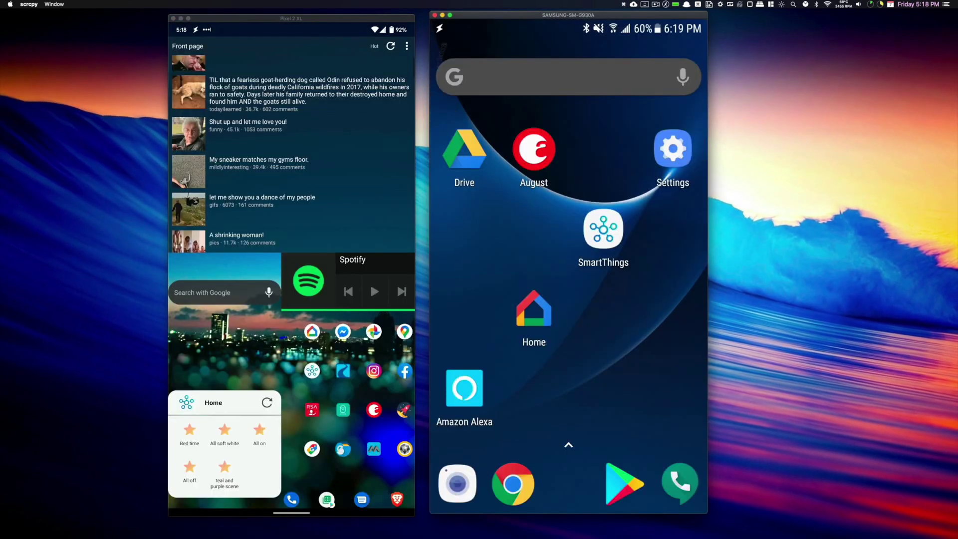
Step: Close the Samsung and Pixel mirror windows, checking the running workflow's status in between
click(434, 16)
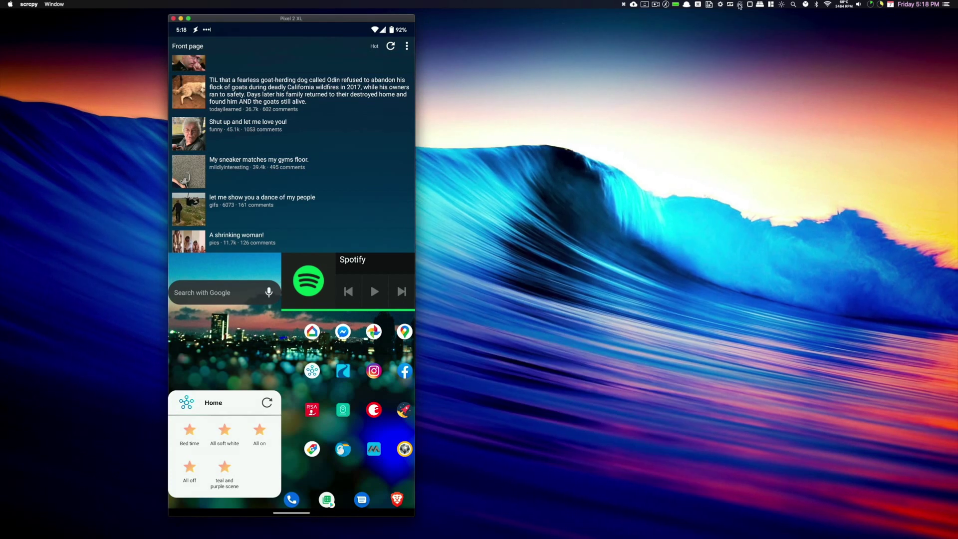
click(720, 4)
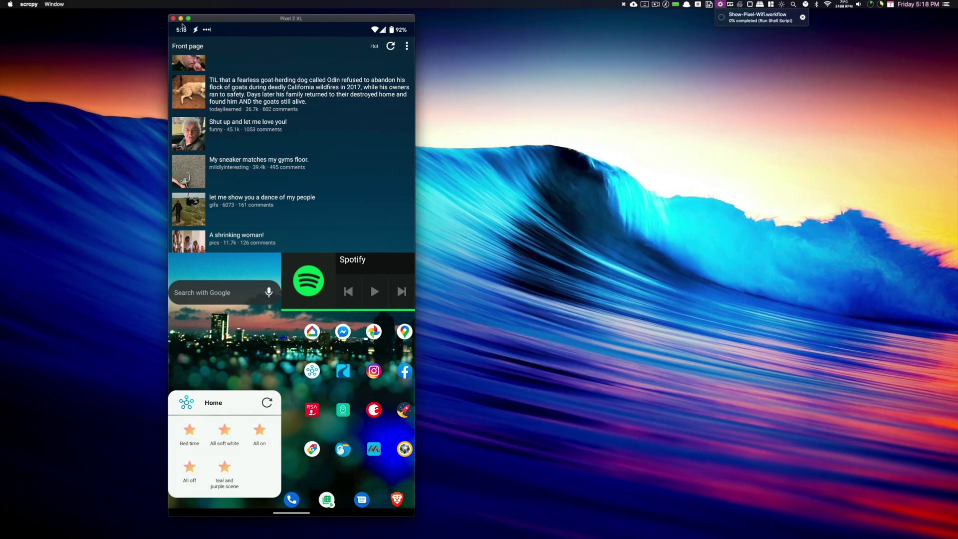
click(173, 19)
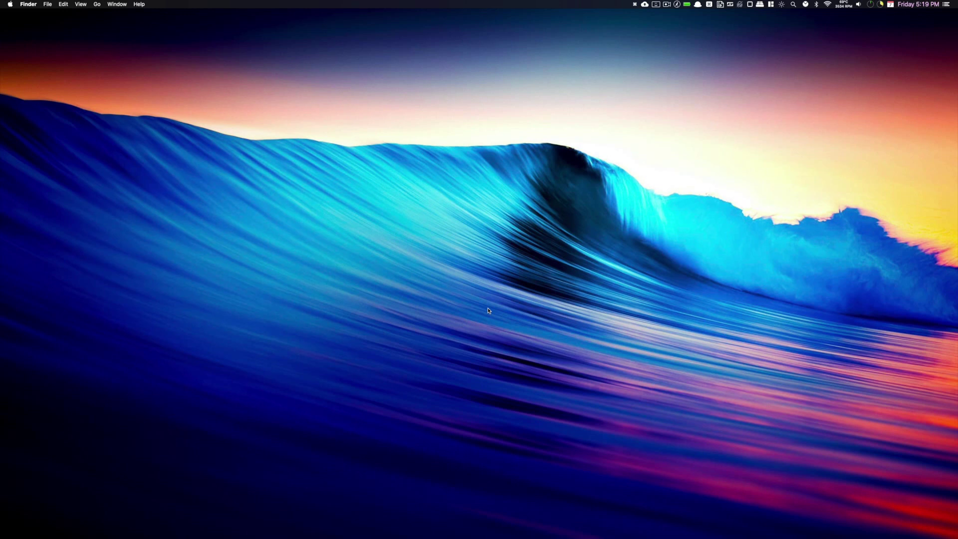
click(394, 234)
key(alt+space)
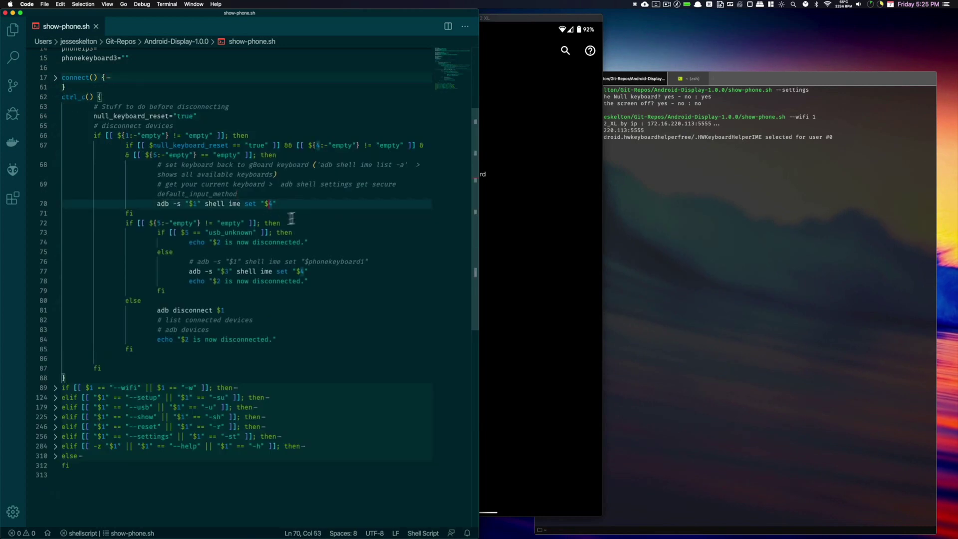
scroll(368, 234, up, 5)
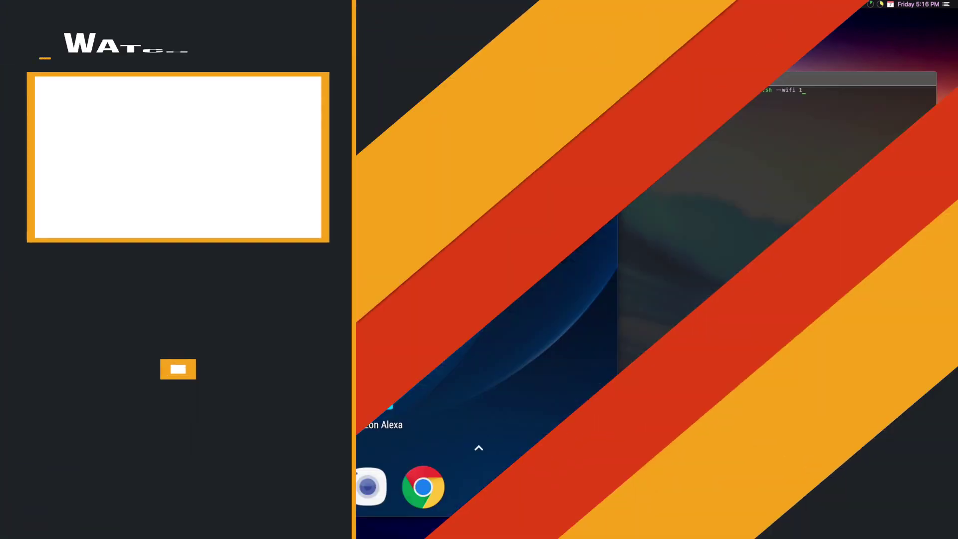